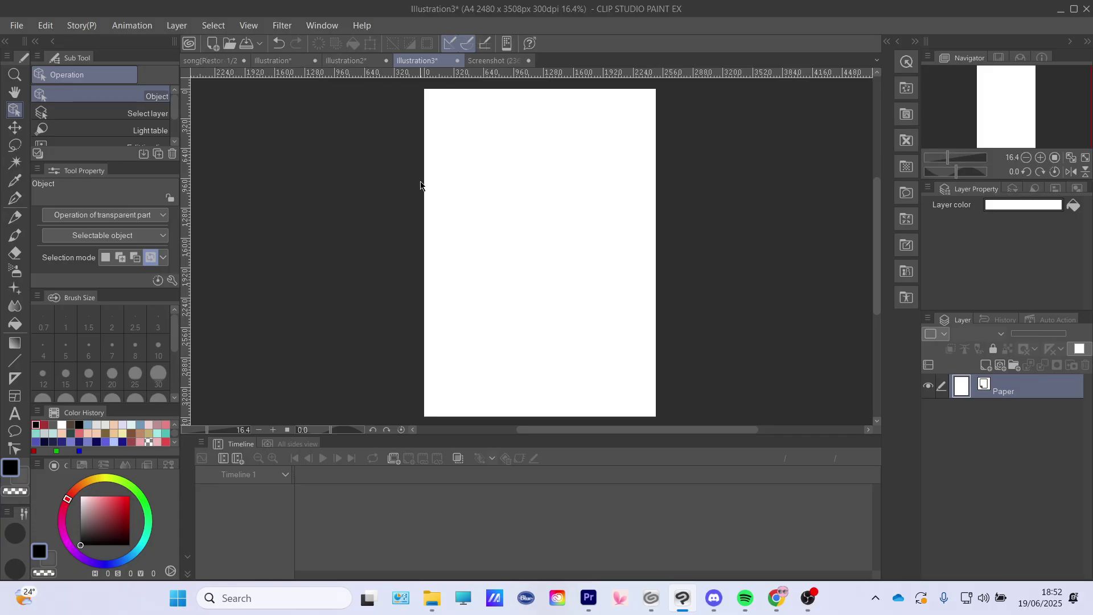
Type the title 'STREAM STARTING SOON' in a new text box on the canvas
click(15, 414)
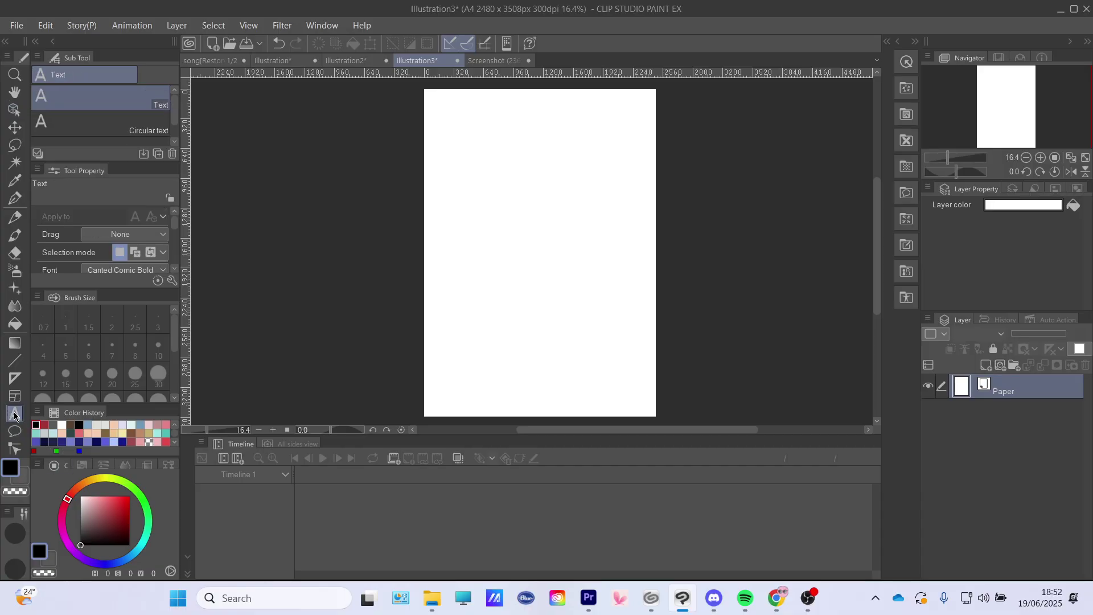
click(498, 223)
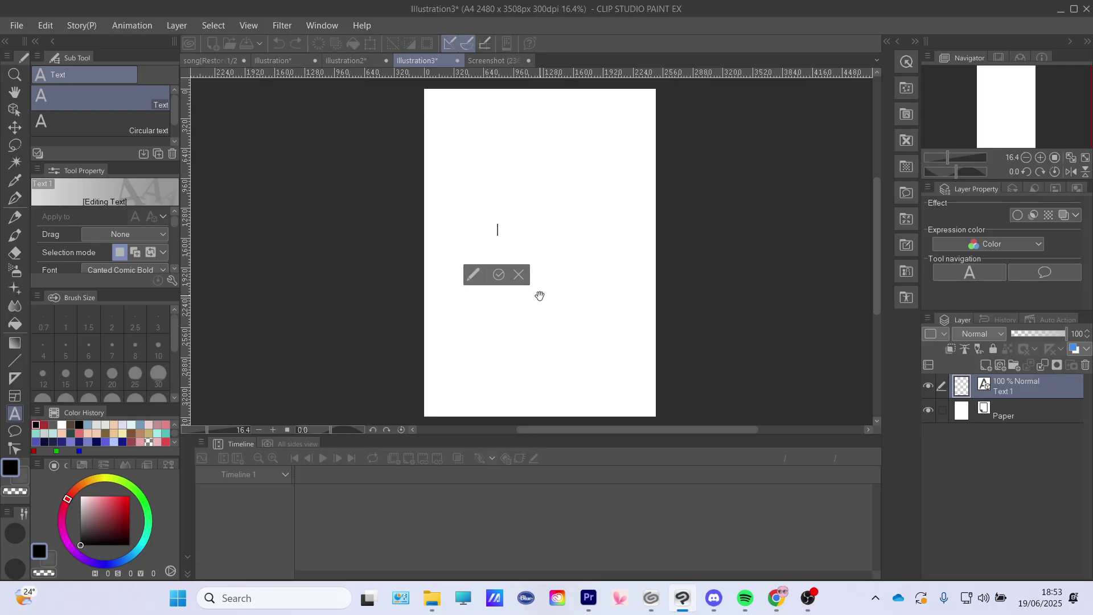
text(ST)
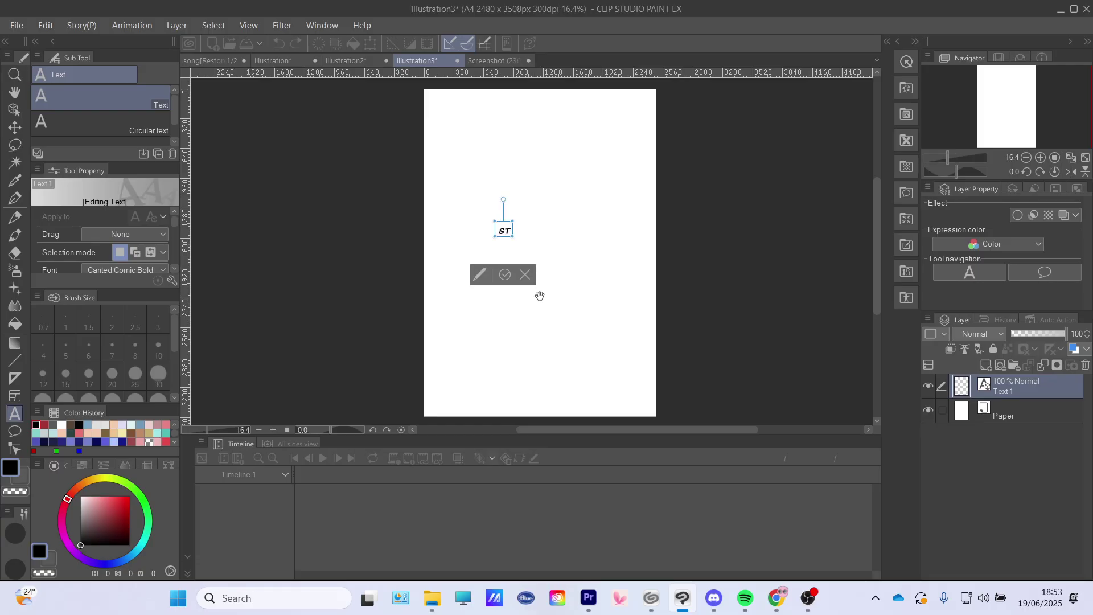
text(REAM STARTING SOOON)
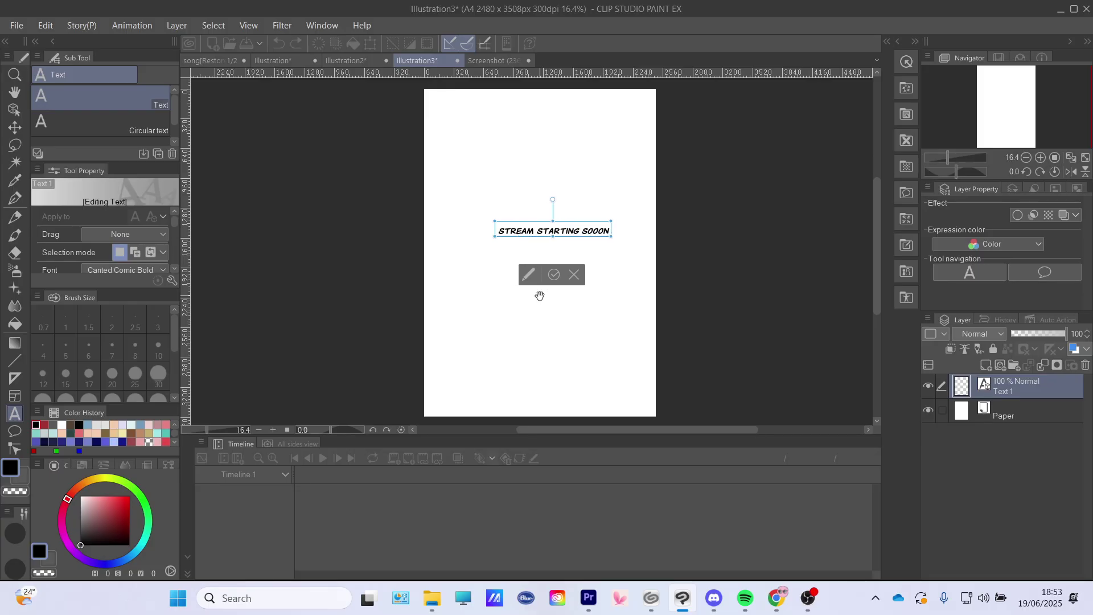
key(BackSpace)
key(BackSpace)
text(N)
scroll(540, 294, up, 2)
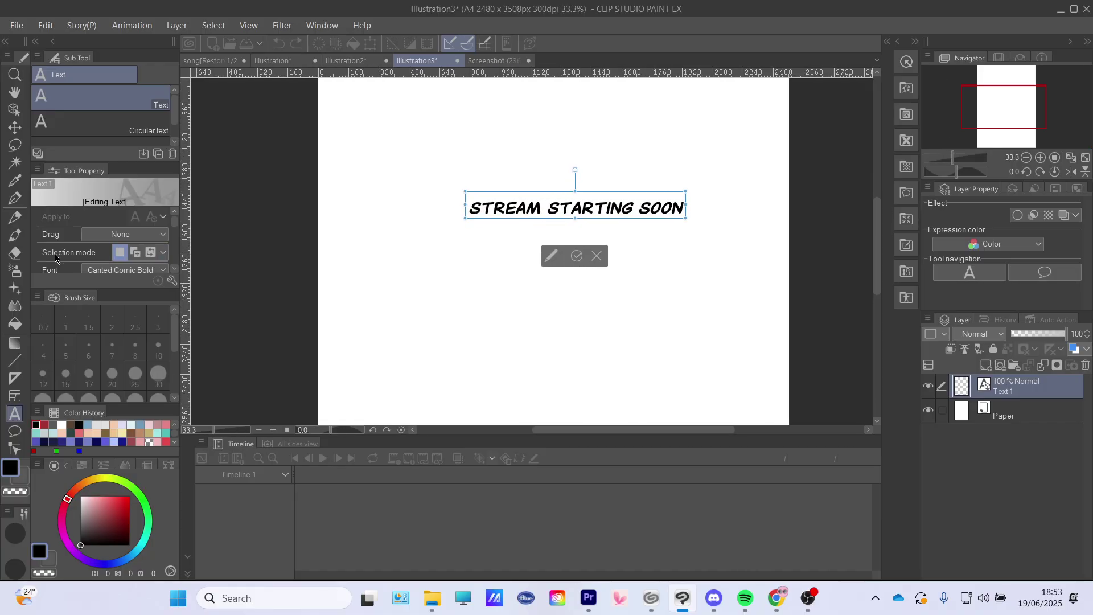
scroll(66, 241, down, 1)
Keep the Canted Comic Bold font and commit the title text
click(114, 242)
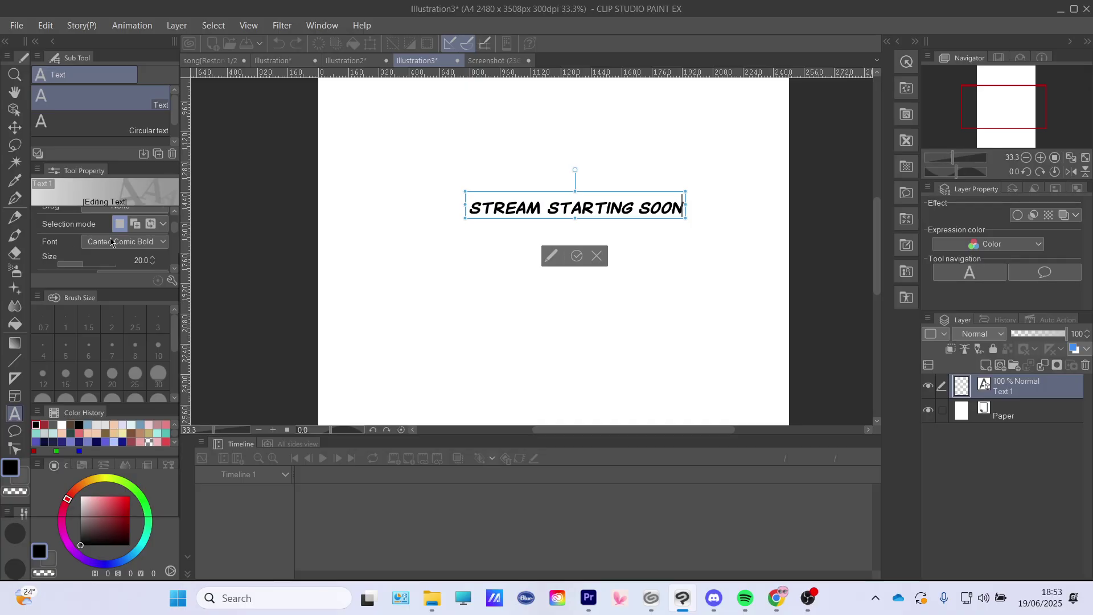
scroll(119, 350, down, 6)
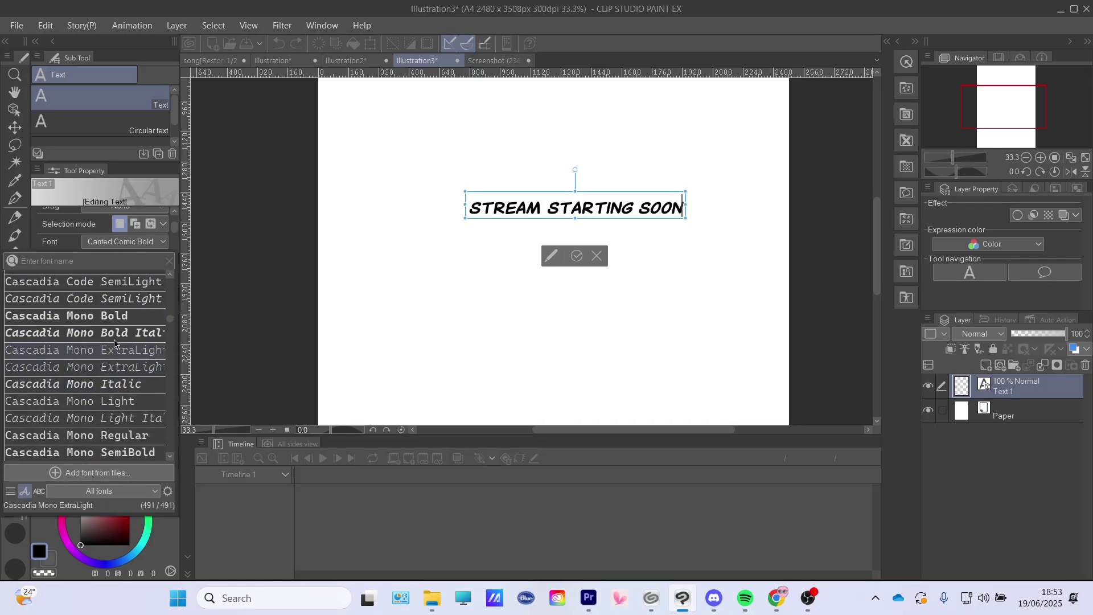
scroll(118, 350, up, 3)
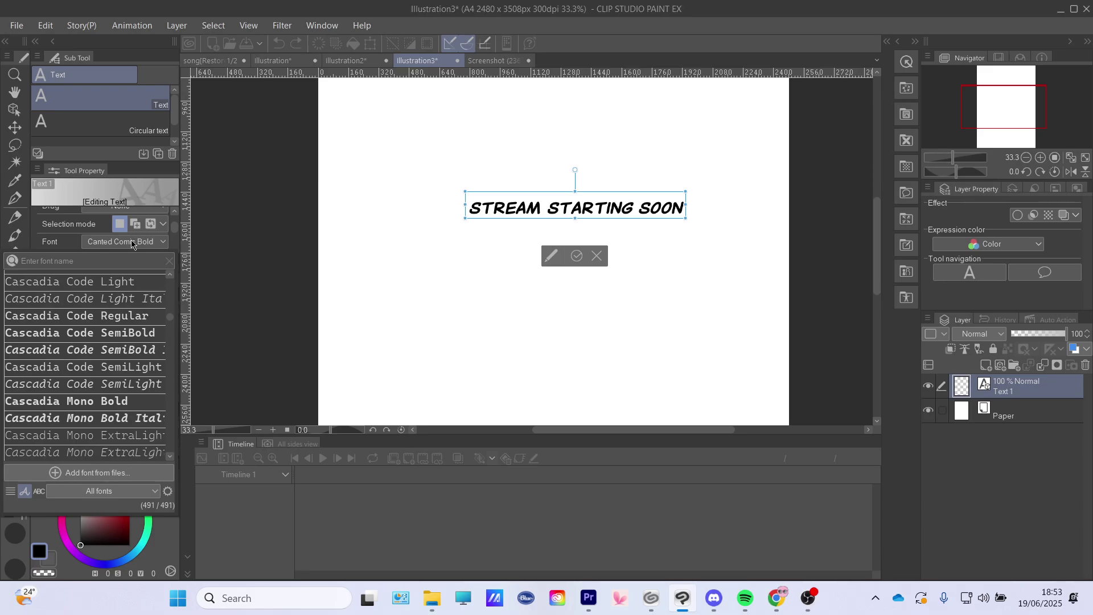
click(51, 246)
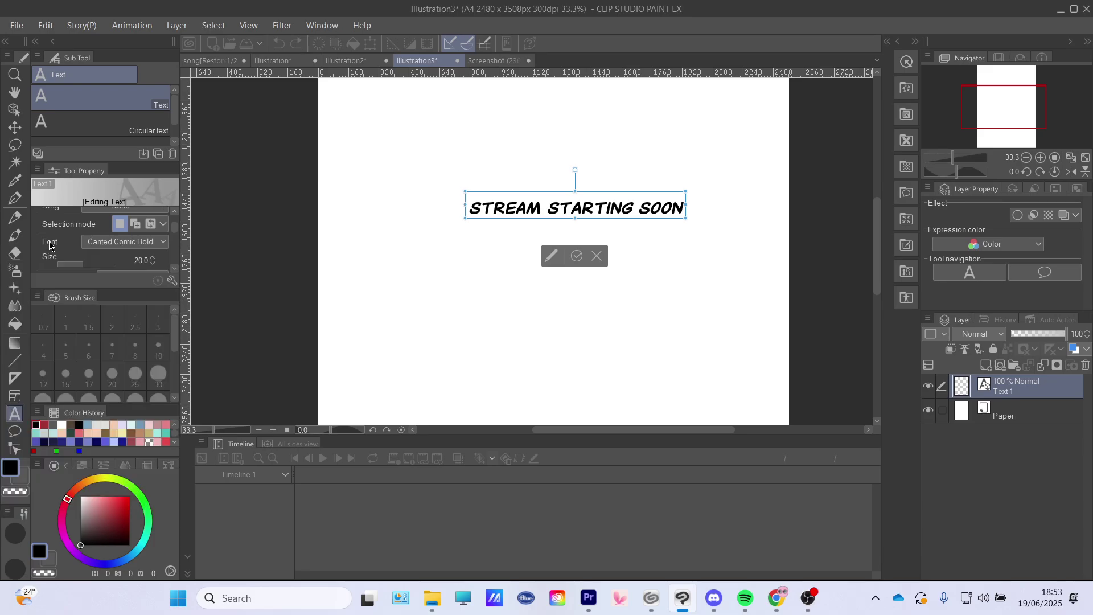
click(576, 256)
Enlarge the title and position it near the top of the page
scroll(577, 203, up, 2)
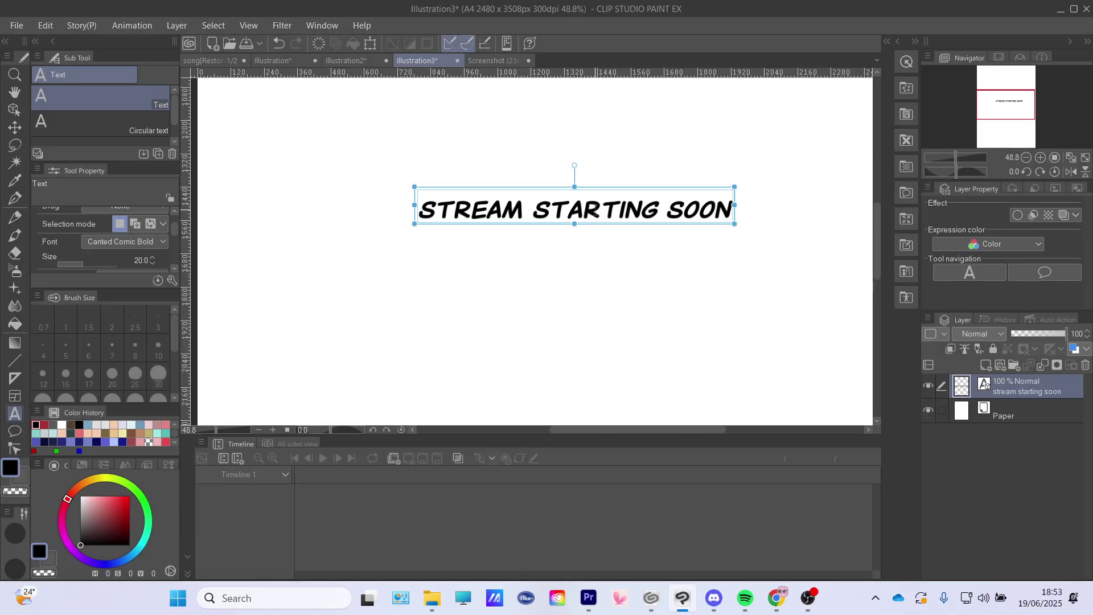
scroll(553, 220, down, 2)
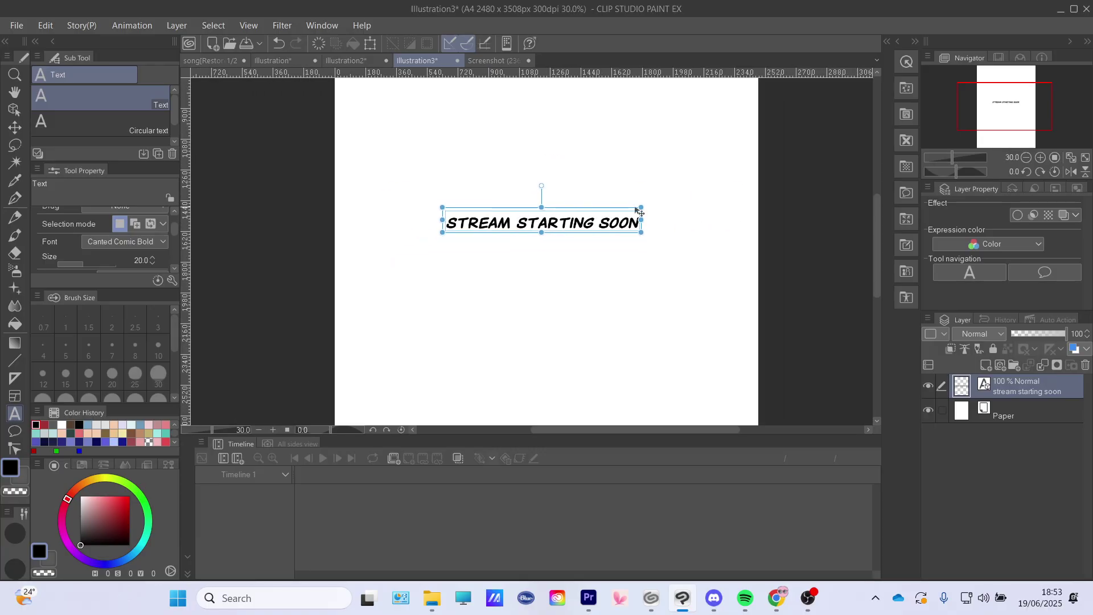
drag(638, 207, 743, 153)
drag(682, 211, 633, 183)
scroll(632, 183, down, 2)
scroll(478, 205, up, 2)
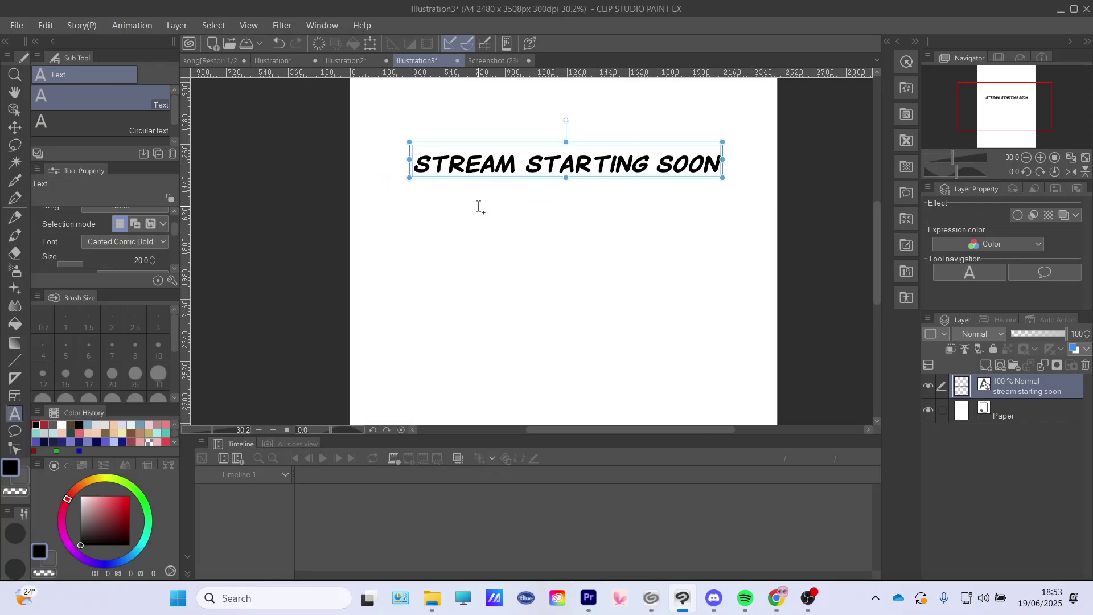
drag(561, 162, 563, 176)
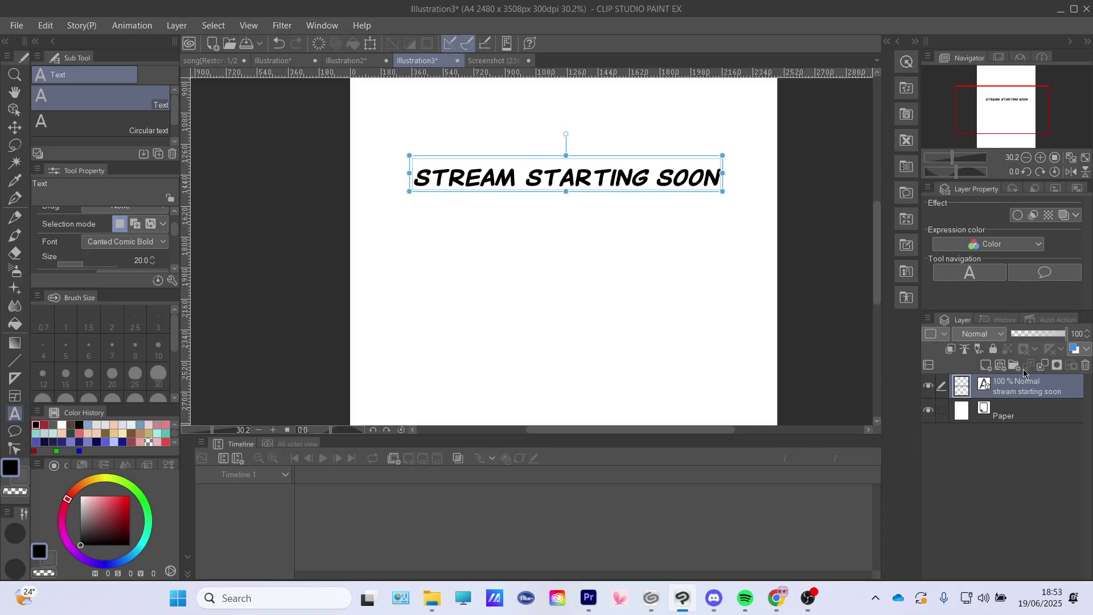
Duplicate the title layer, stretch the copy slightly wider, and reselect the original layer
right_click(999, 392)
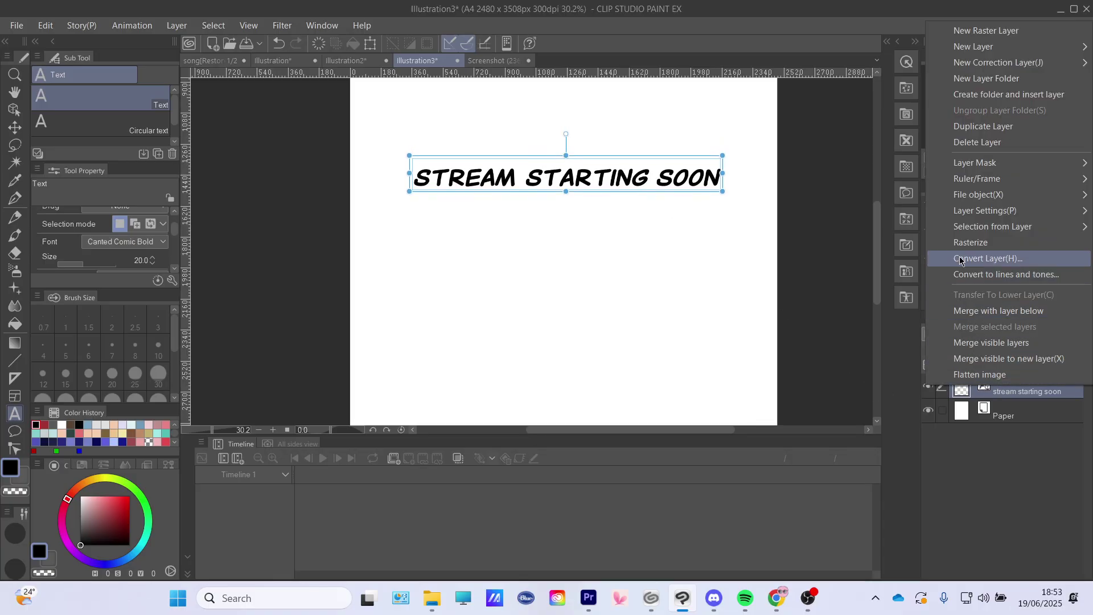
click(982, 131)
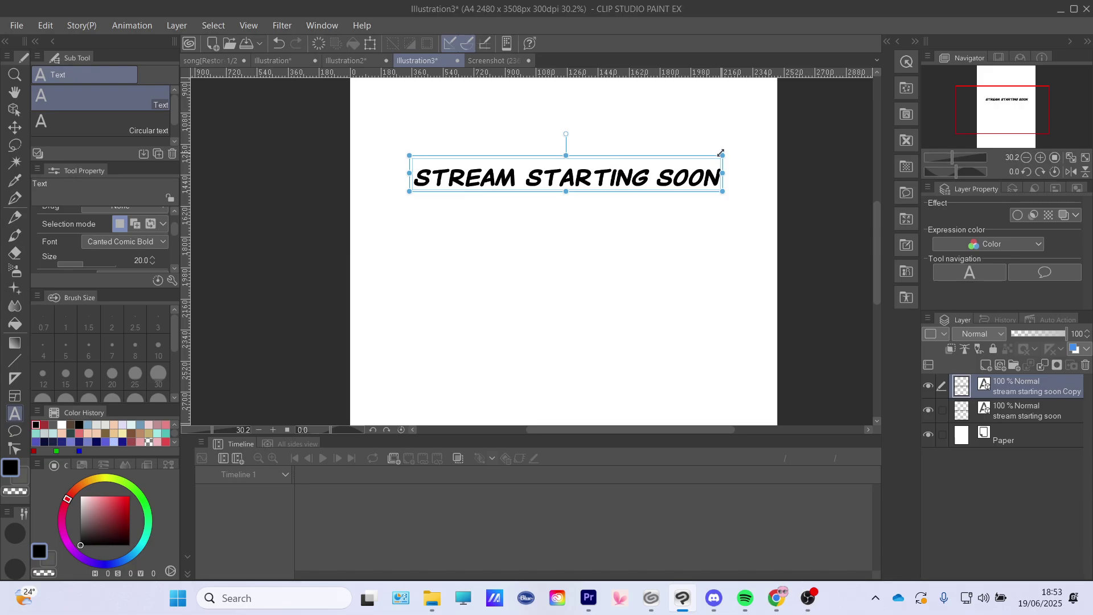
drag(723, 154, 736, 150)
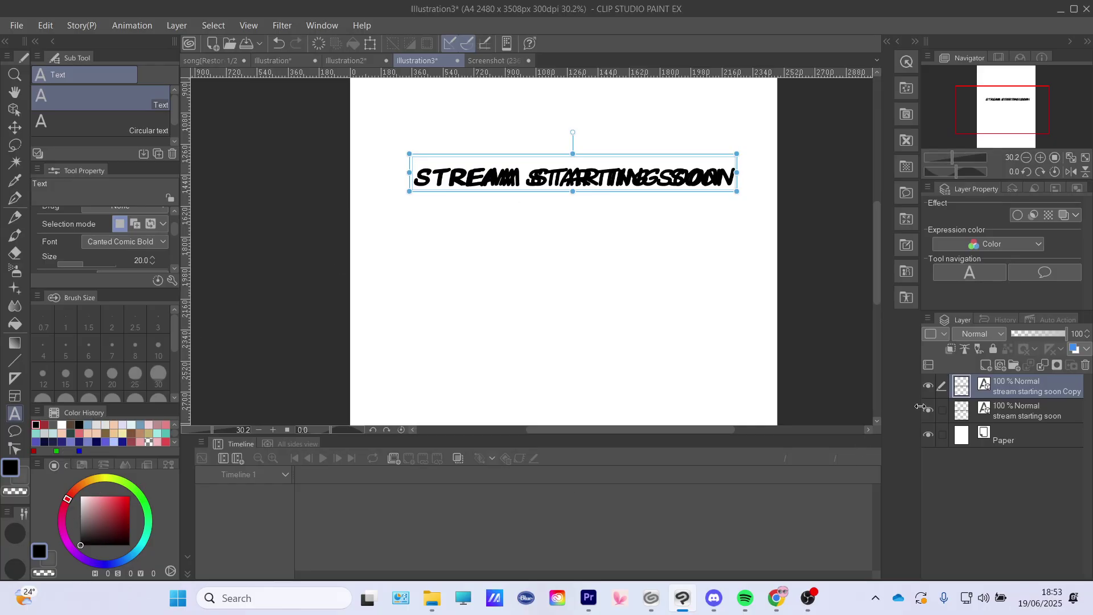
click(927, 409)
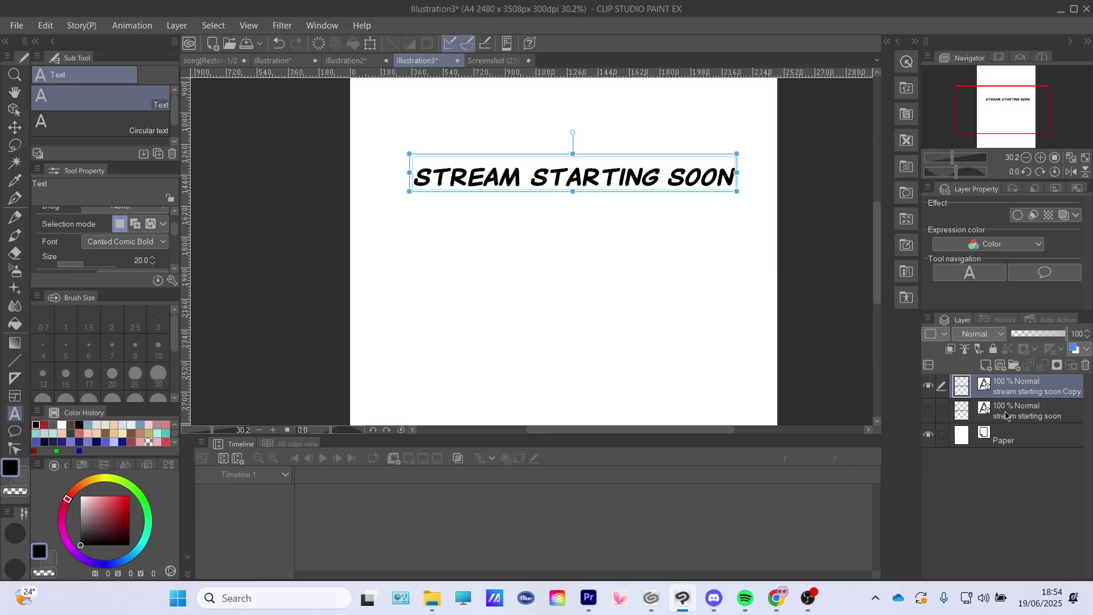
click(928, 409)
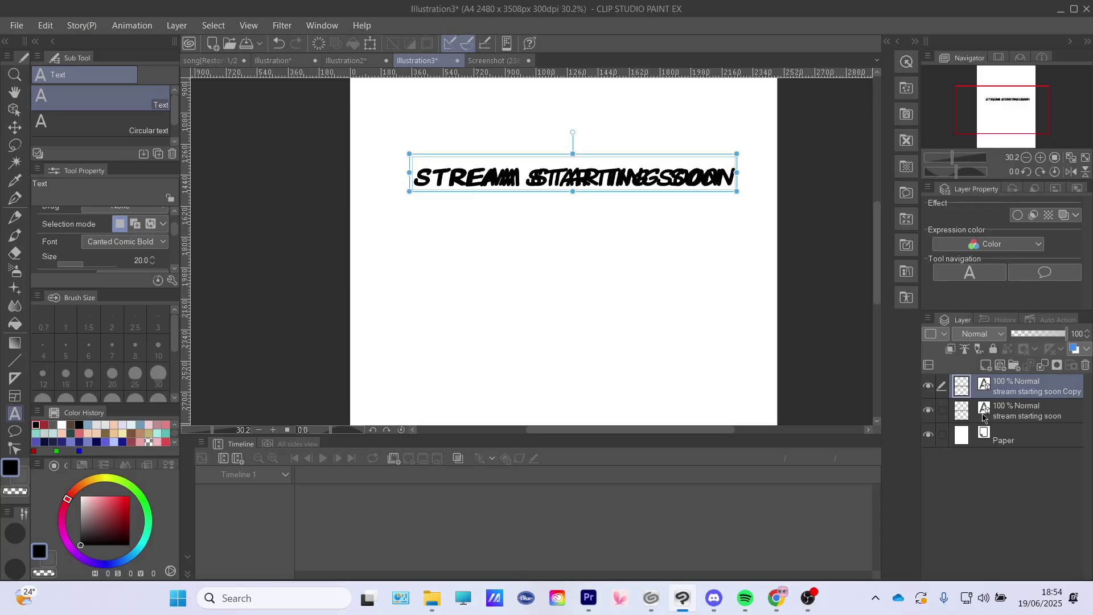
click(984, 413)
Airbrush pure red at 1000 px over the title on a new clipped layer
click(988, 365)
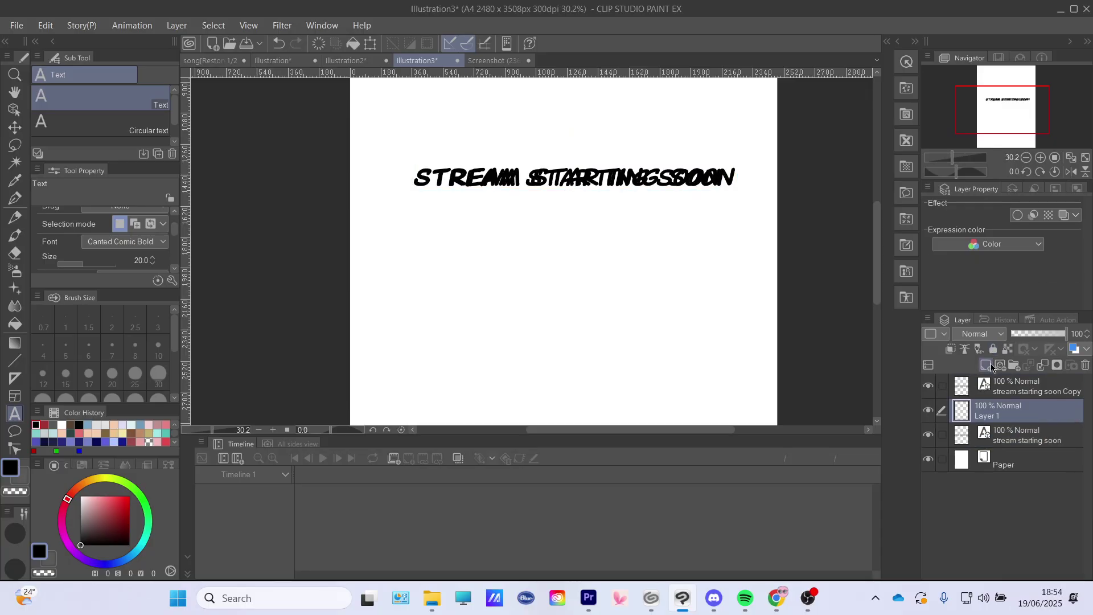
click(950, 352)
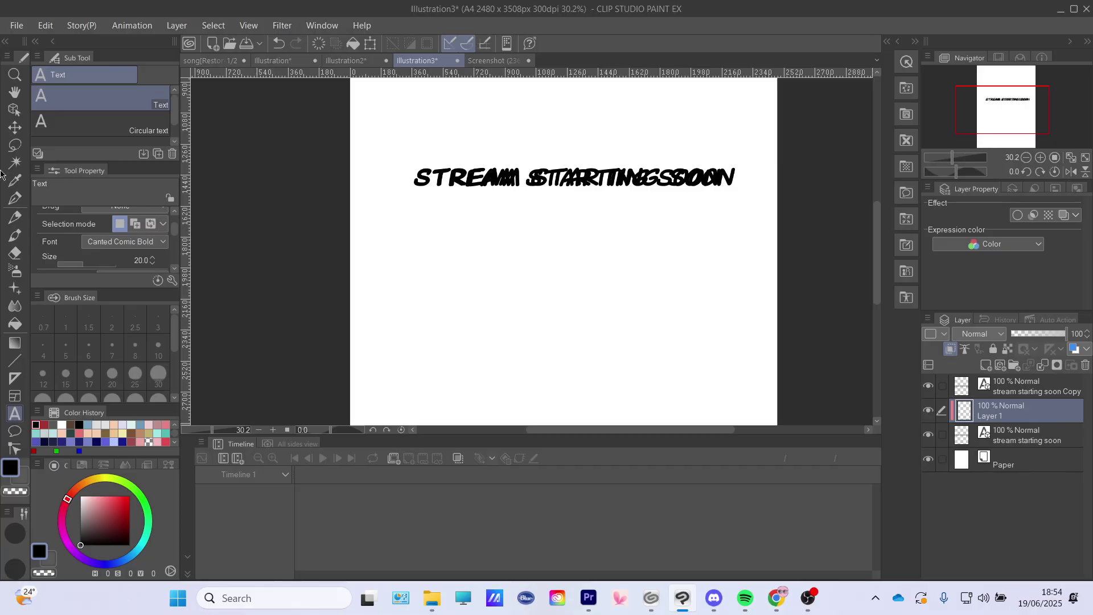
click(15, 270)
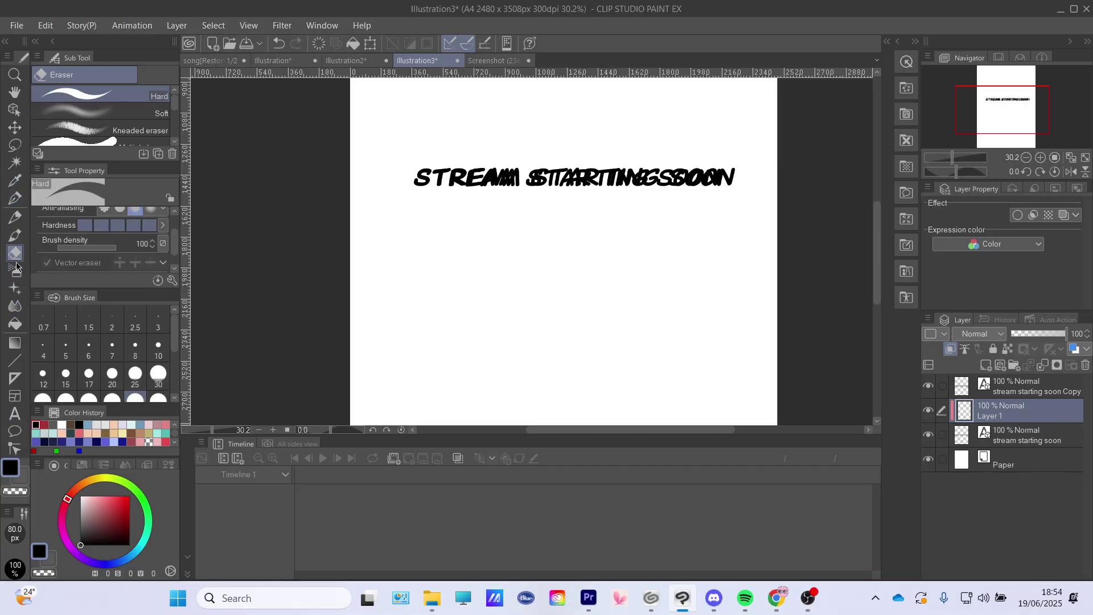
drag(117, 506, 132, 493)
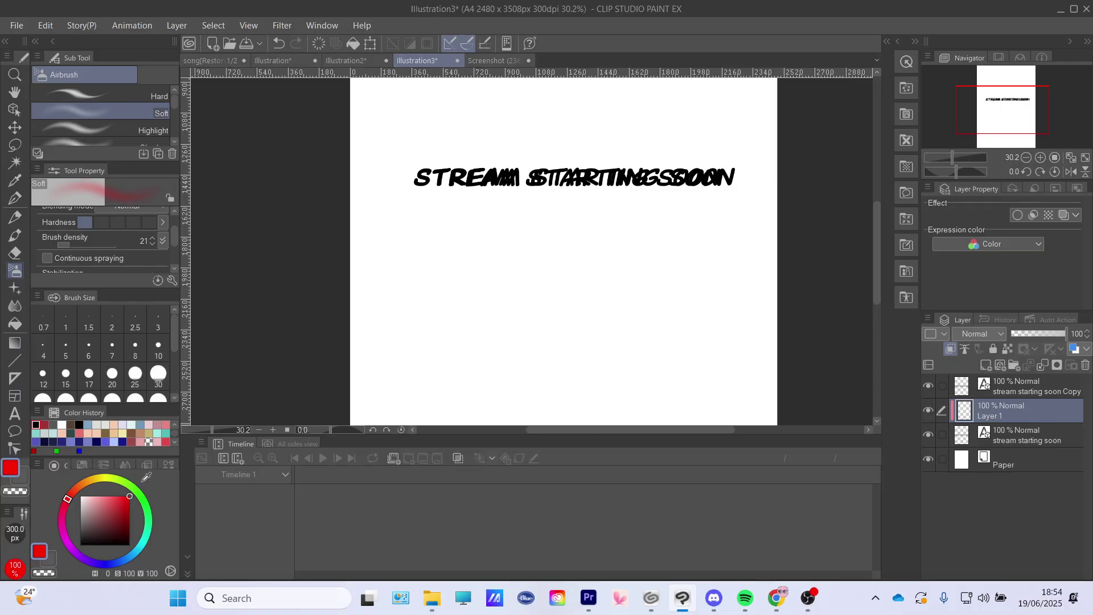
click(153, 377)
scroll(172, 378, down, 3)
click(158, 356)
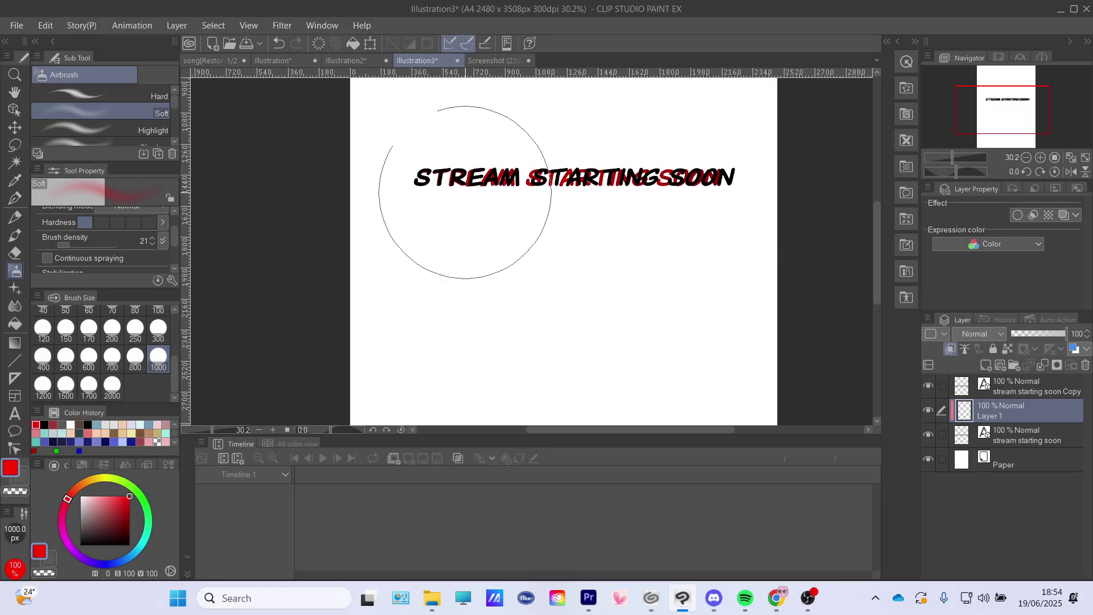
mouse_move(290, 211)
mouse_down()
mouse_move(698, 193)
mouse_move(730, 201)
mouse_move(376, 184)
mouse_move(273, 197)
mouse_up()
Move the 'stream starting soon Copy' layer below the original title layer
click(996, 440)
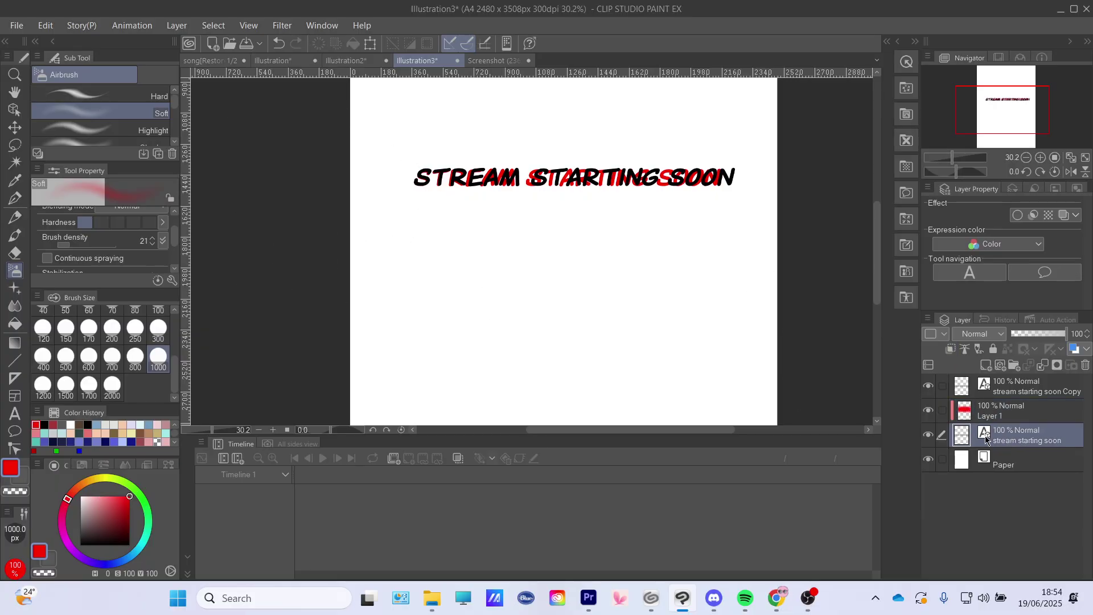
click(988, 420)
click(1003, 386)
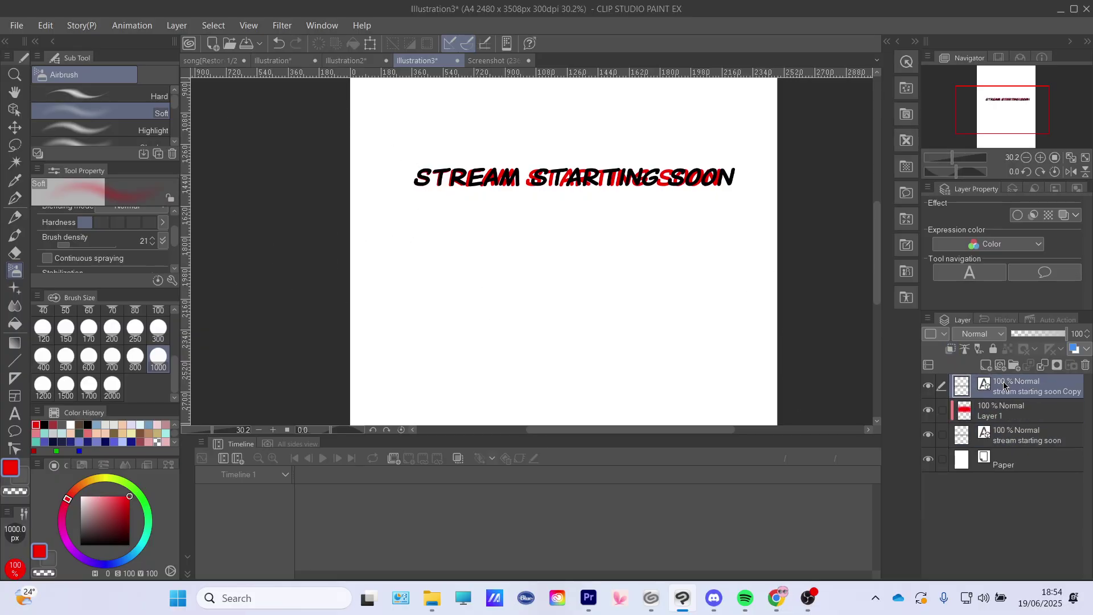
scroll(529, 151, up, 4)
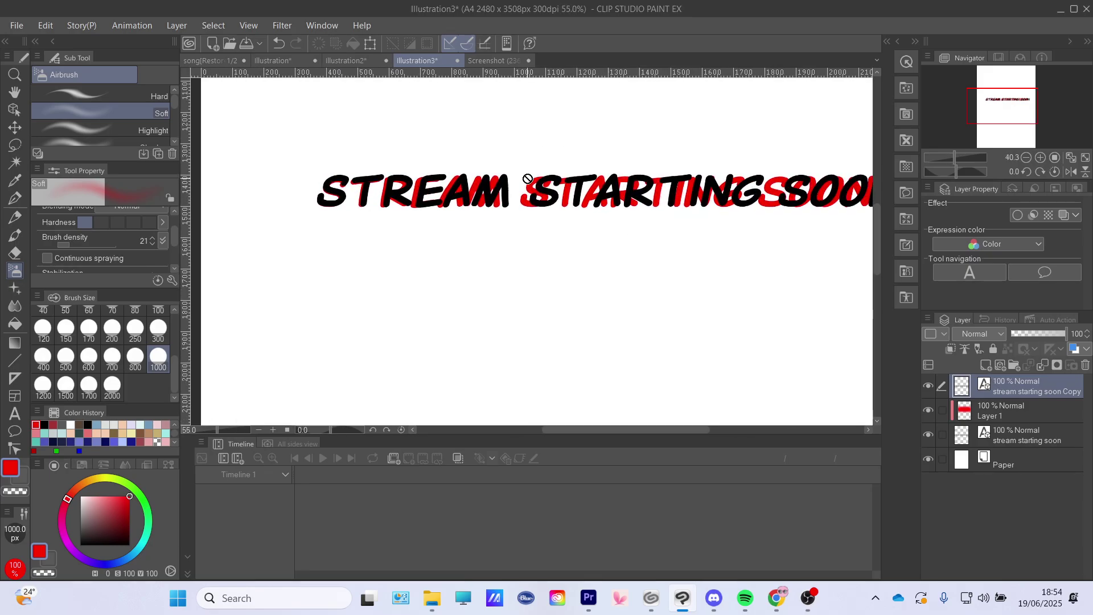
scroll(528, 179, down, 1)
drag(1010, 108, 1014, 108)
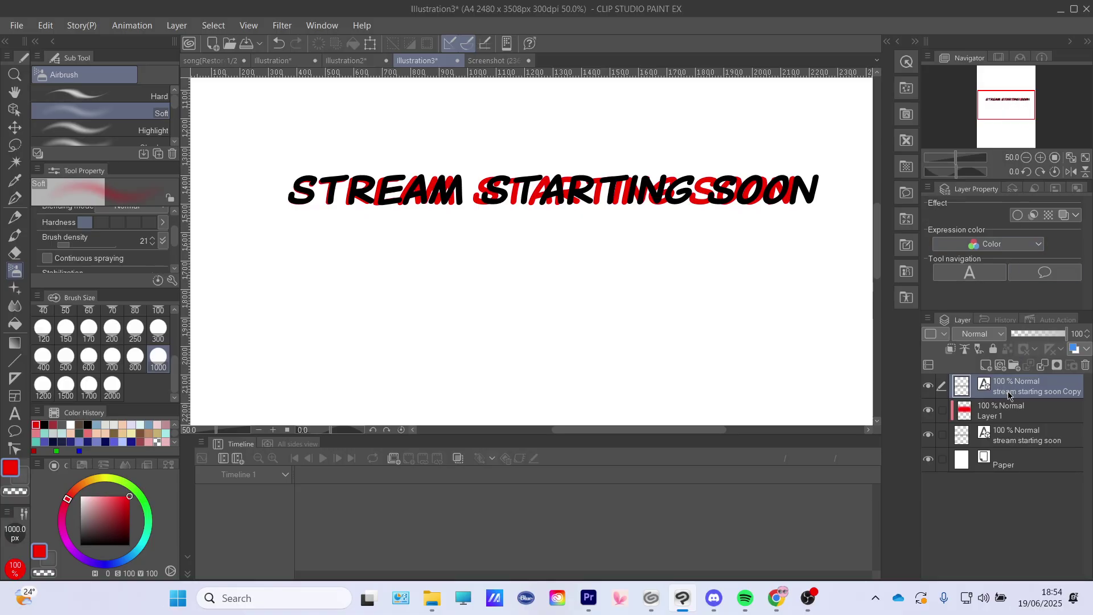
drag(1019, 391, 1019, 440)
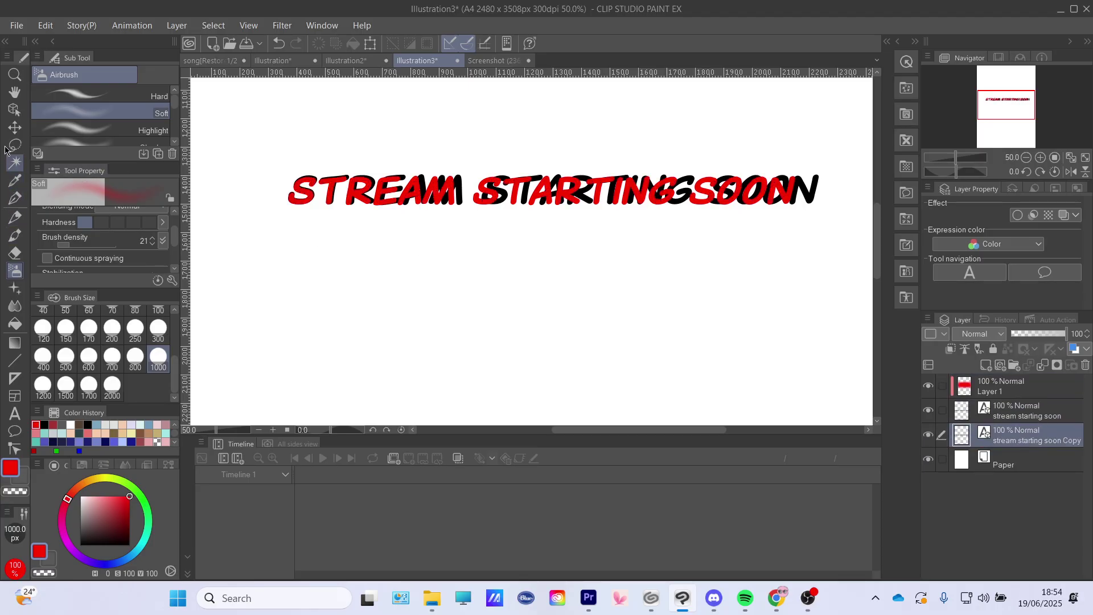
Shift the black title copy slightly down and left behind the red text as a shadow
click(15, 127)
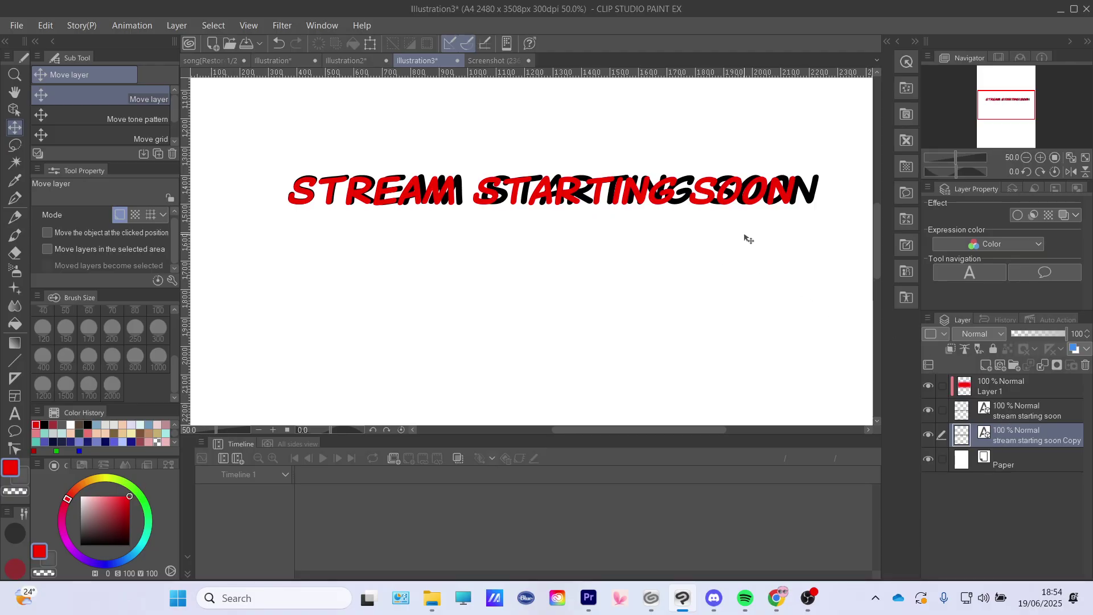
drag(785, 194, 781, 201)
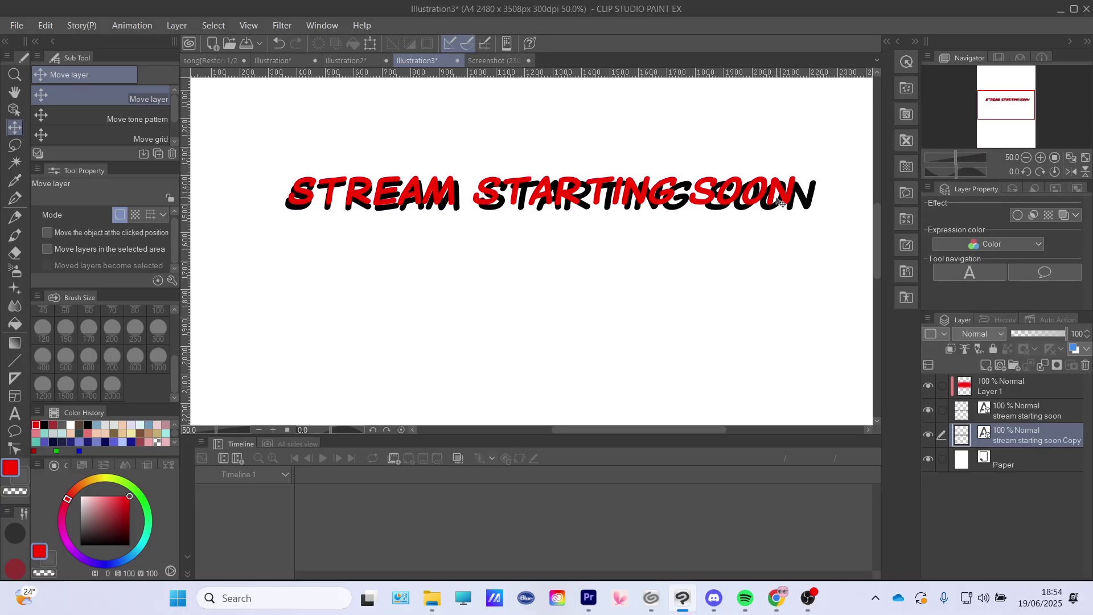
drag(781, 203, 779, 198)
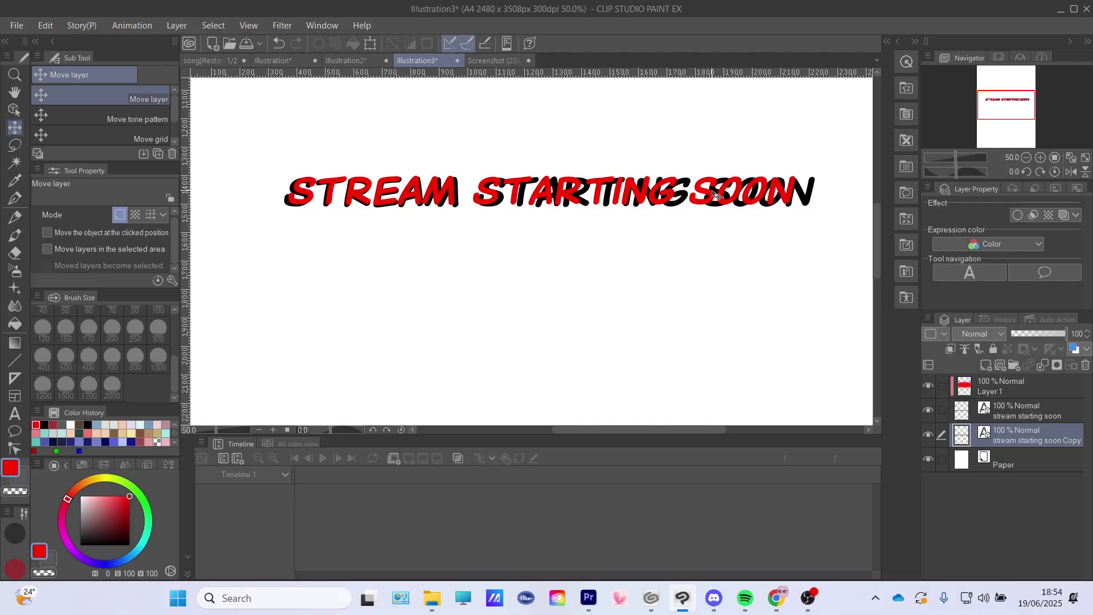
drag(541, 197, 538, 194)
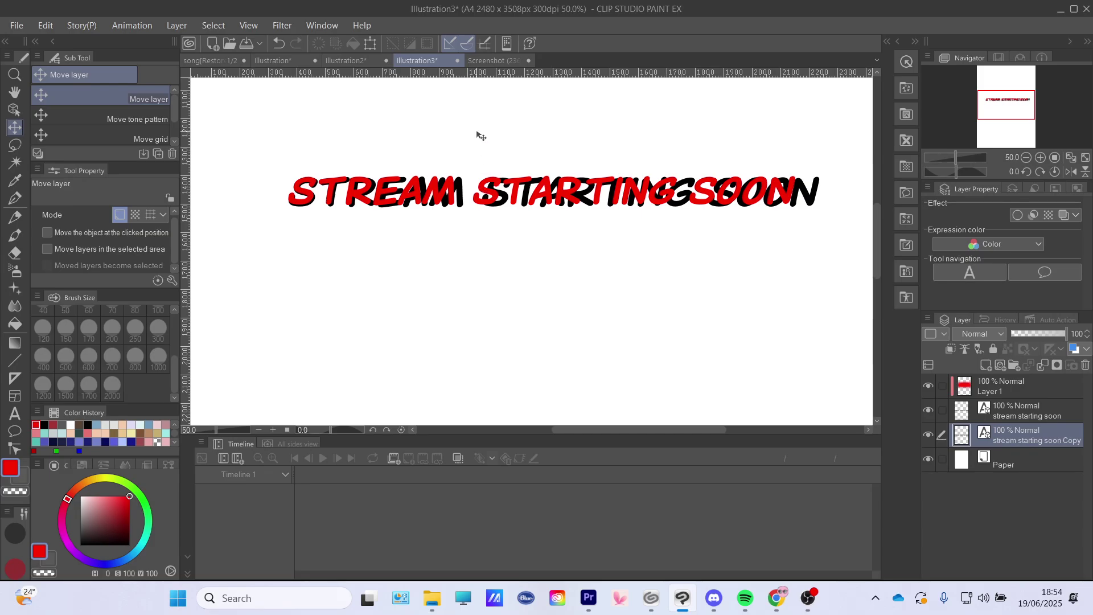
drag(480, 184, 473, 194)
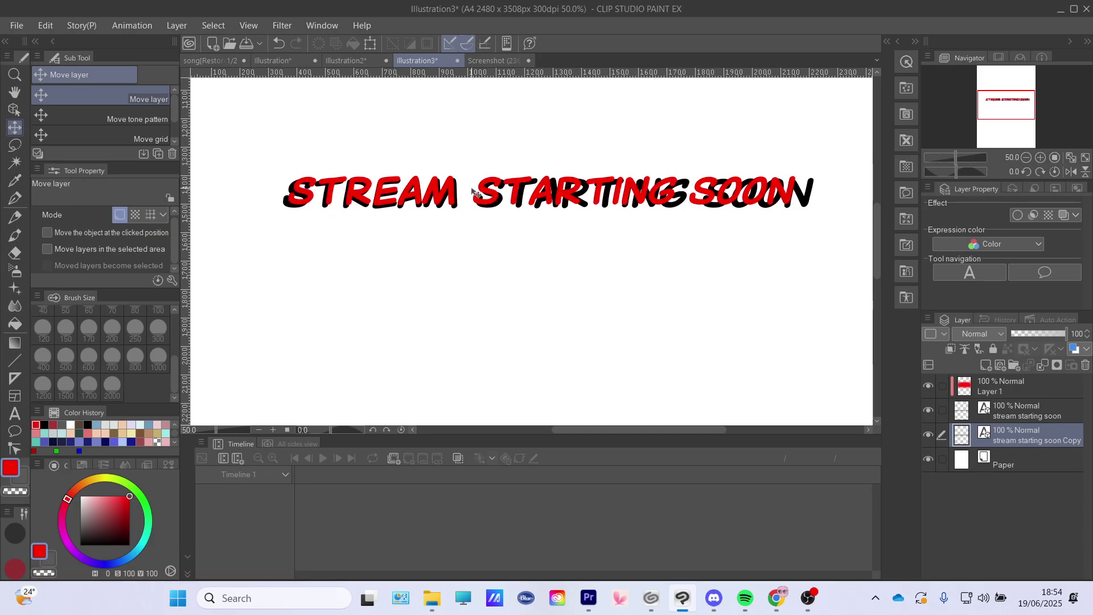
key(ctrl+z)
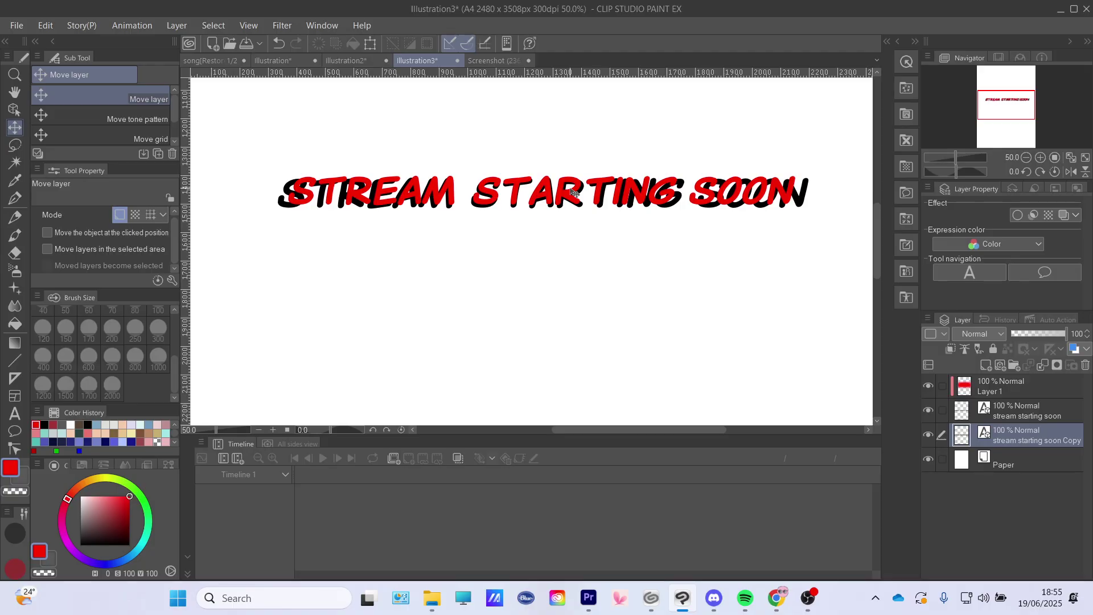
mouse_move(574, 193)
mouse_down()
mouse_move(563, 194)
mouse_move(568, 210)
mouse_move(571, 194)
mouse_up()
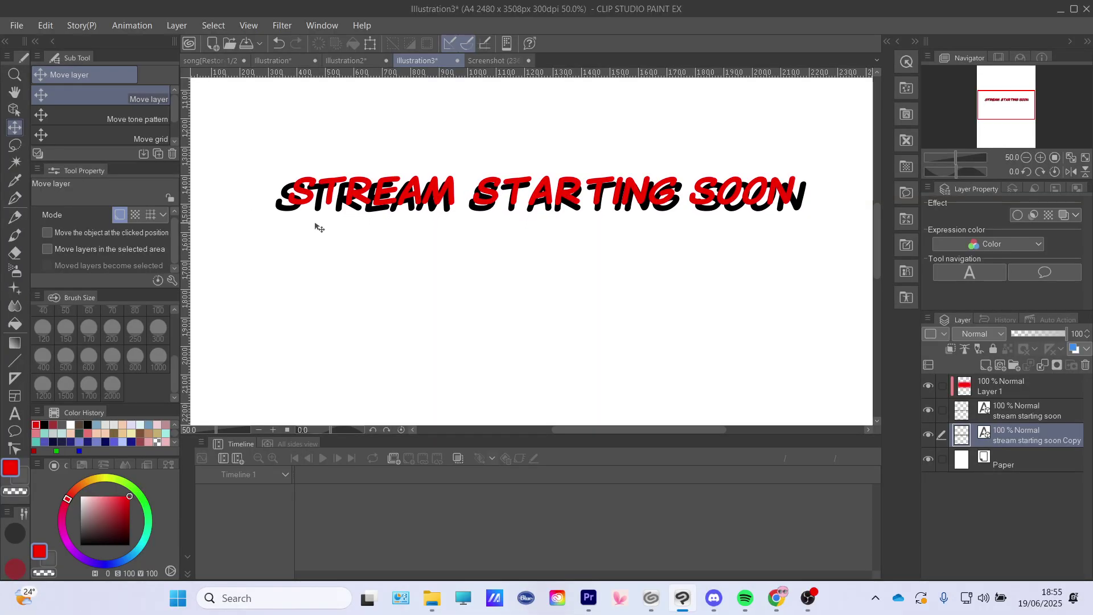
Set the Pen to black and add Layer 2, clipped above the text layer
scroll(209, 273, up, 1)
click(15, 198)
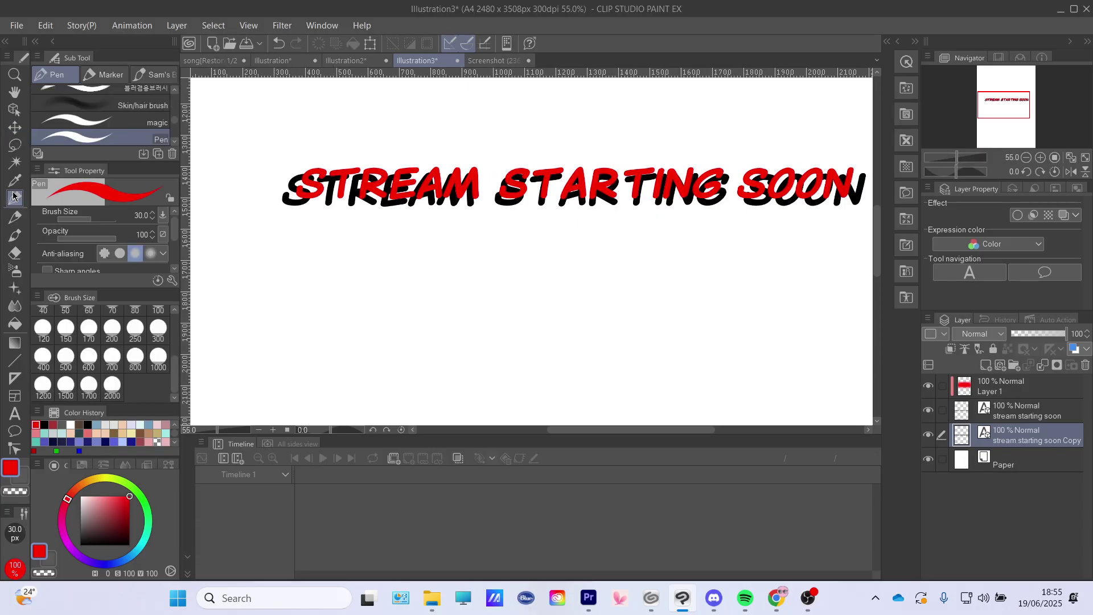
scroll(266, 205, up, 3)
drag(120, 494, 80, 545)
scroll(432, 195, up, 3)
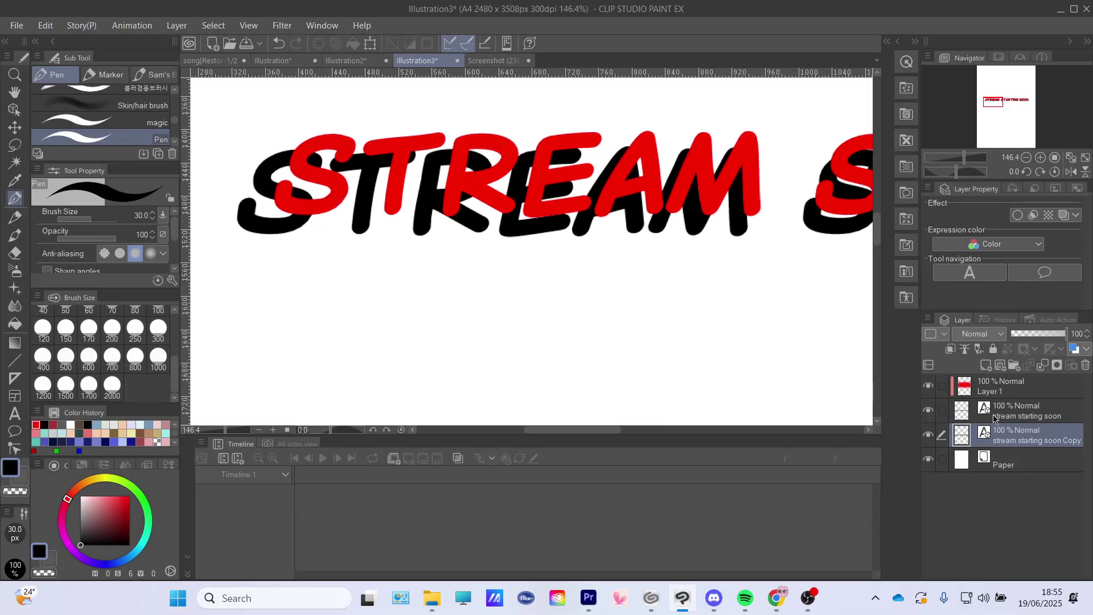
click(1017, 417)
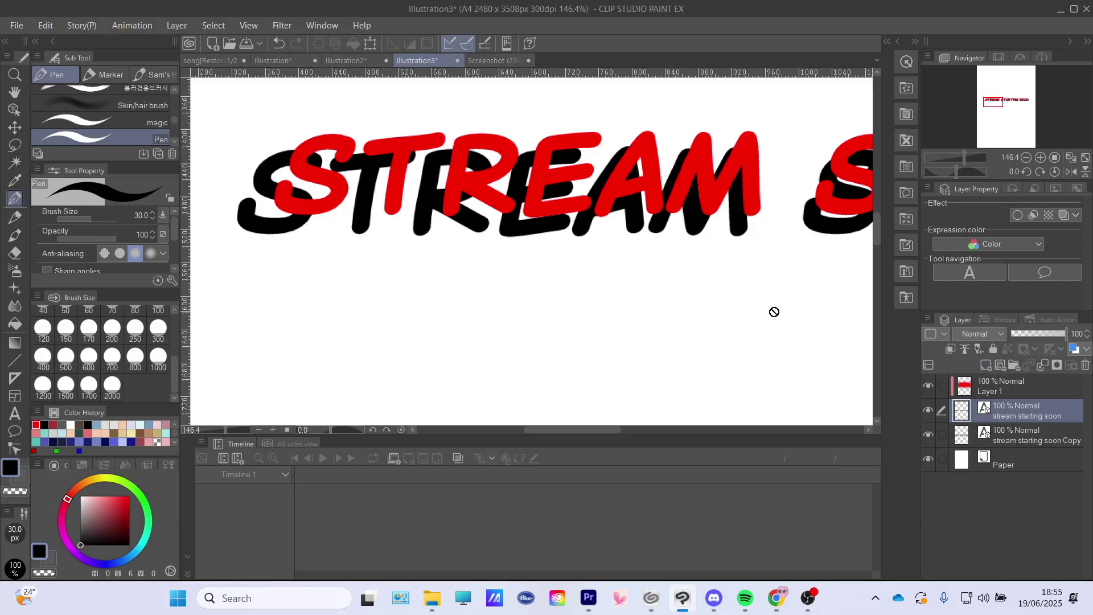
click(981, 367)
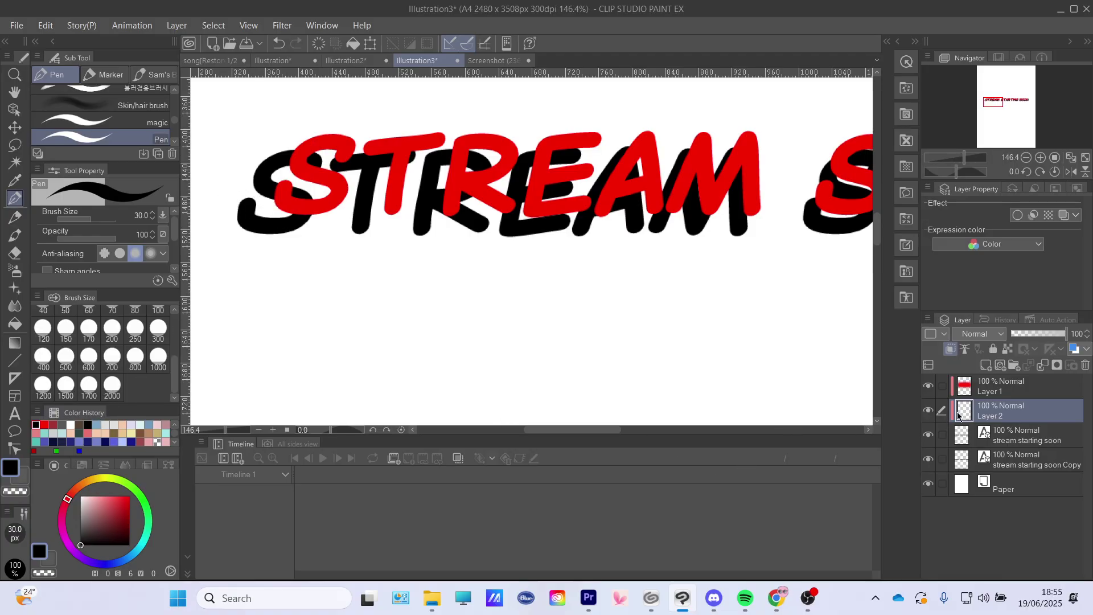
click(950, 348)
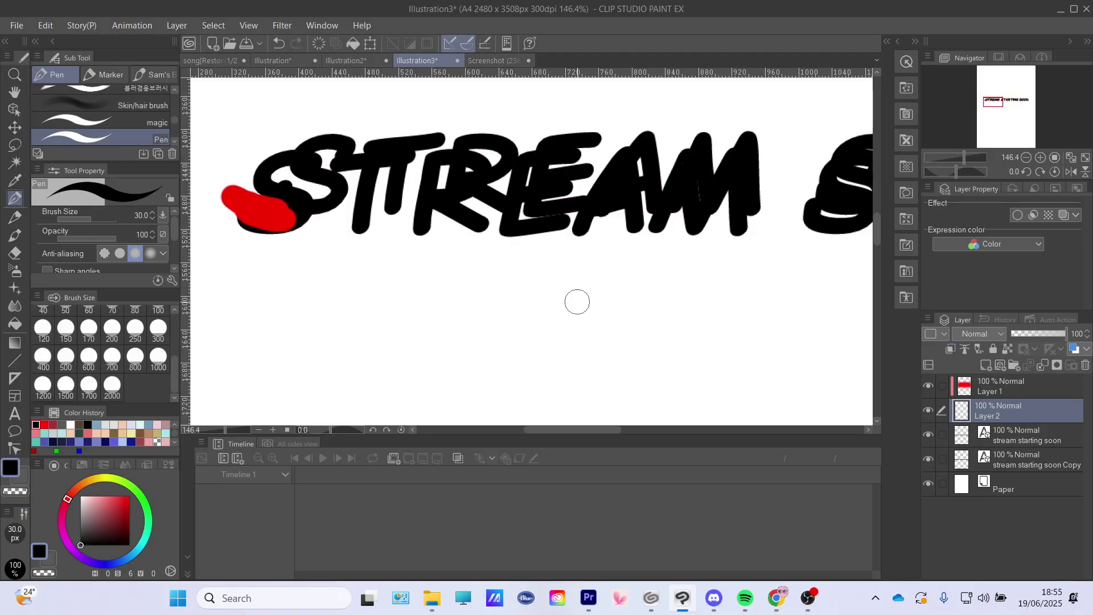
click(950, 349)
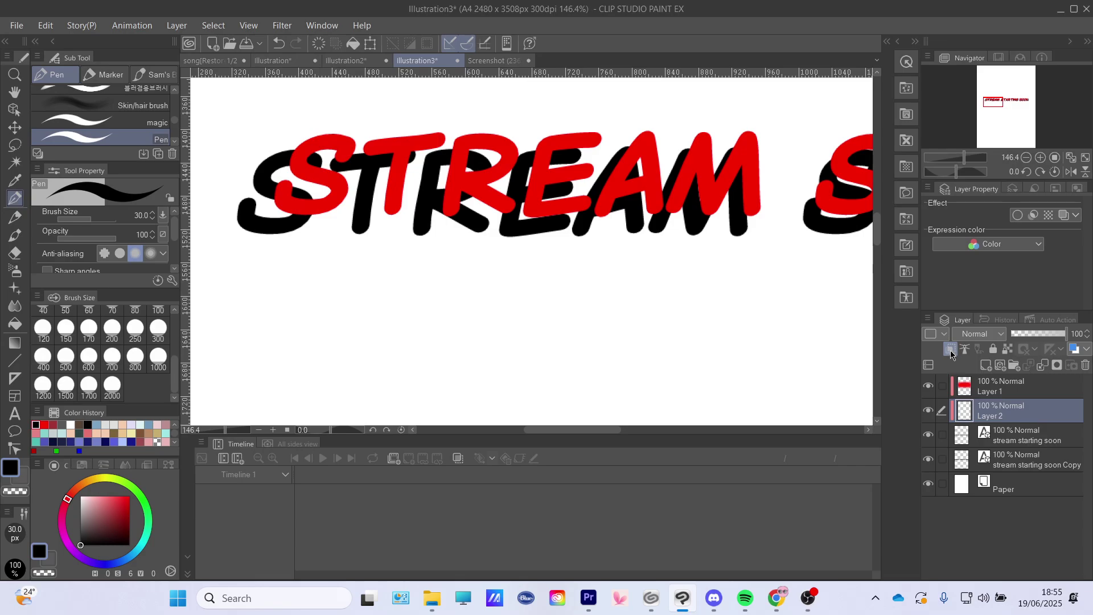
Add Layer 3 above Paper and paint black strokes along the S shadow's lower curve
click(993, 392)
click(985, 365)
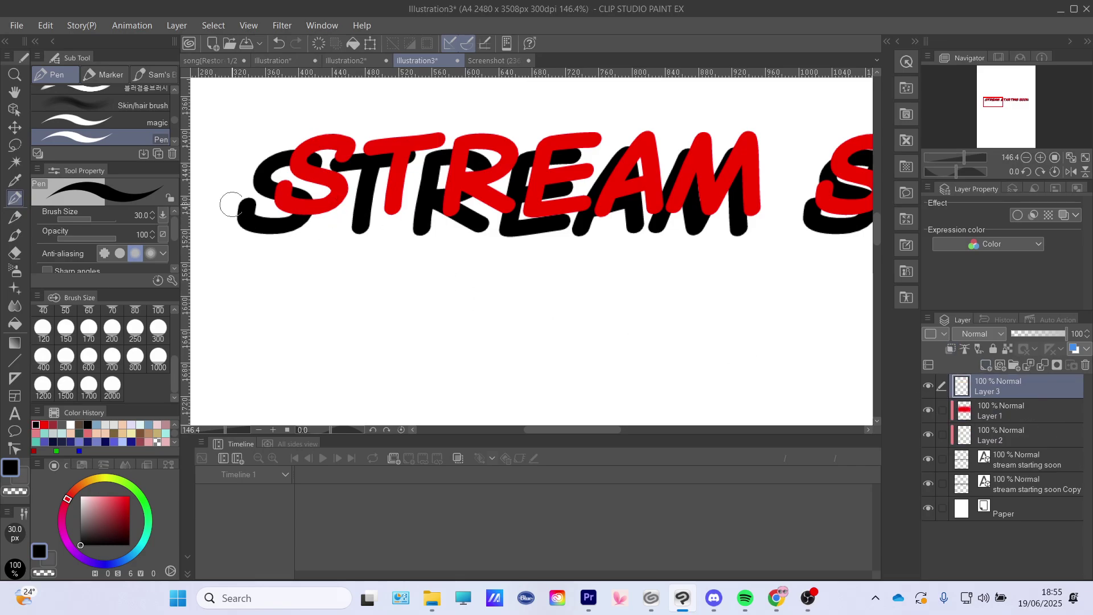
mouse_move(231, 205)
mouse_down()
mouse_move(287, 219)
mouse_move(250, 196)
mouse_move(240, 218)
mouse_move(253, 203)
mouse_move(276, 219)
mouse_move(256, 202)
mouse_move(272, 216)
mouse_move(271, 203)
mouse_up()
key(ctrl+z)
key(bracketleft)
key(bracketleft)
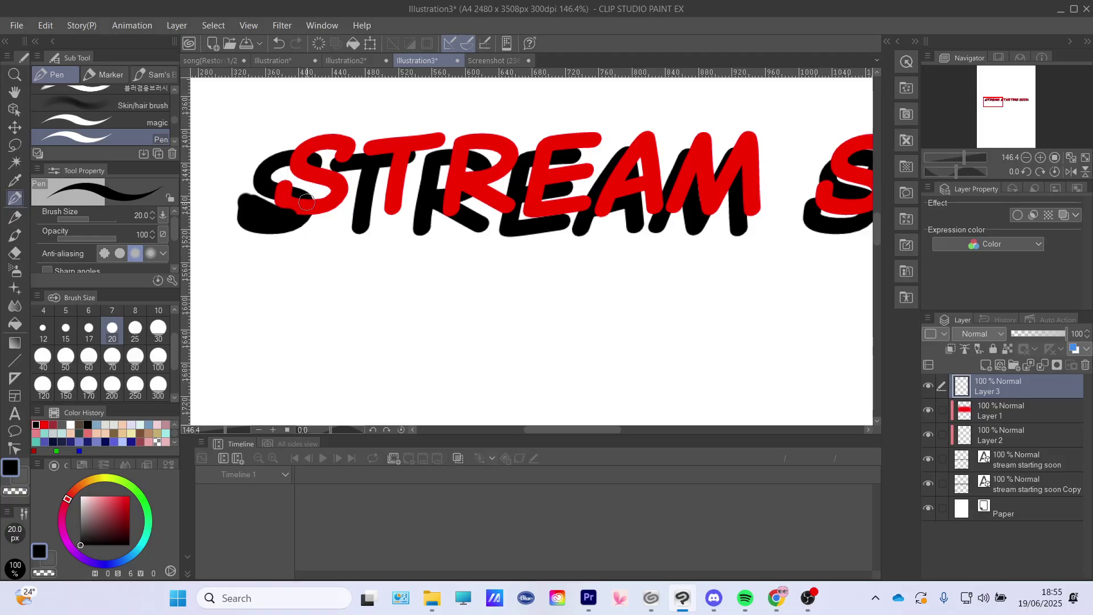
drag(985, 387, 986, 490)
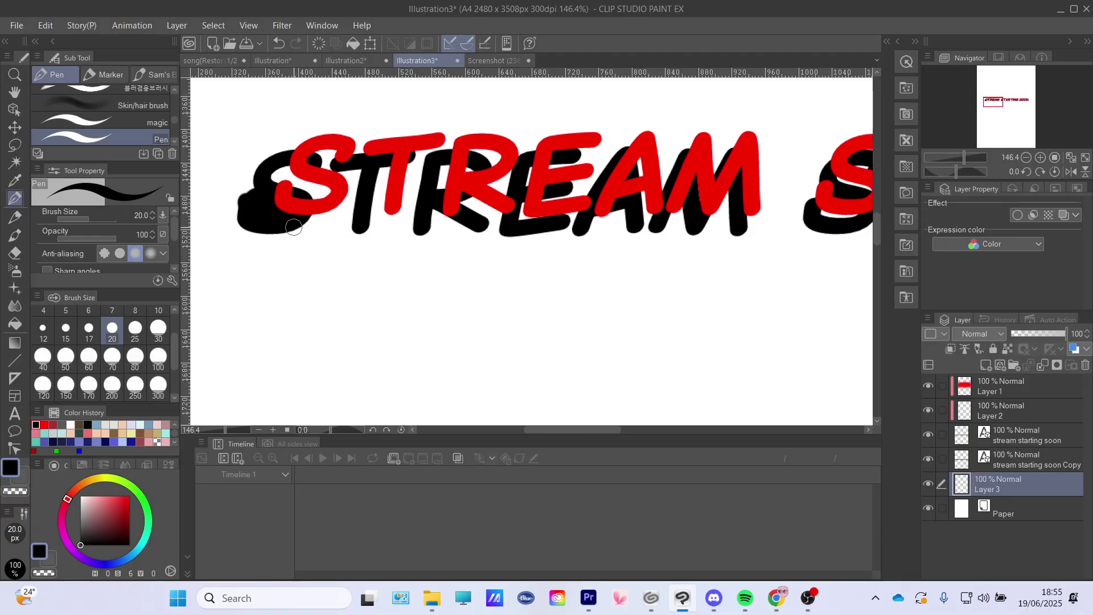
mouse_move(336, 195)
mouse_down()
mouse_move(307, 224)
mouse_move(275, 224)
mouse_move(308, 206)
mouse_move(356, 202)
mouse_move(346, 224)
mouse_move(359, 233)
mouse_move(383, 213)
mouse_move(370, 223)
mouse_move(390, 181)
mouse_up()
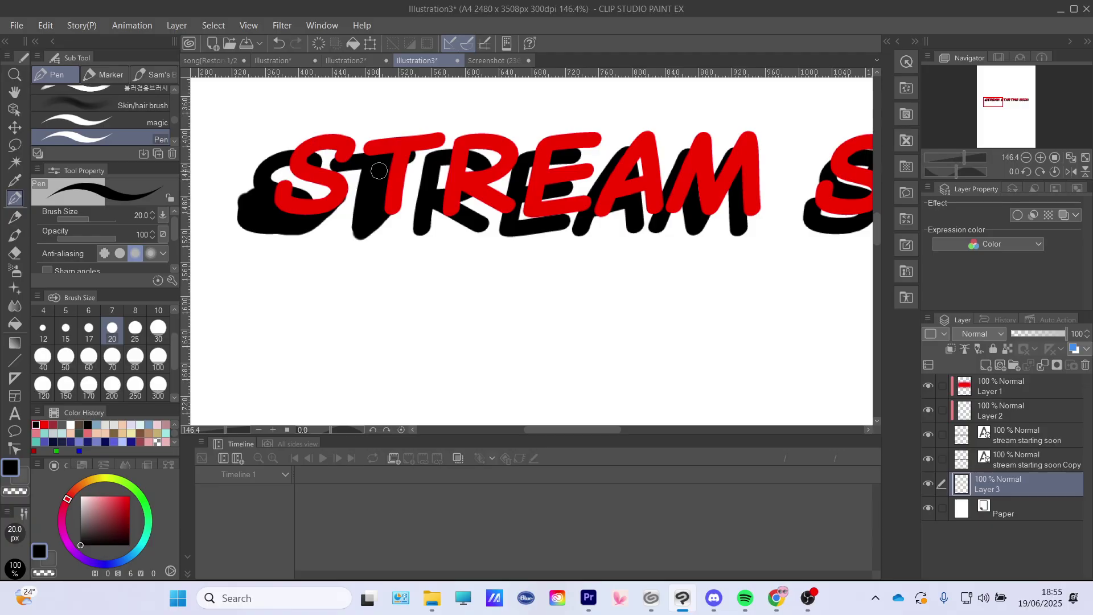
Hide Layer 2, the black Copy text and Layer 3, leaving the red title visible
scroll(413, 237, down, 3)
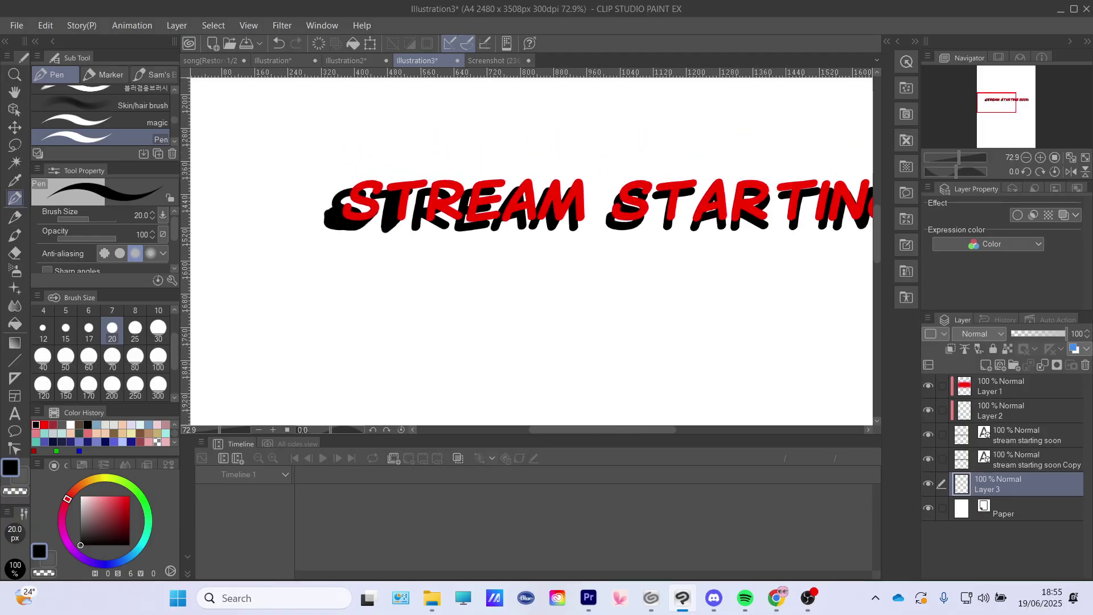
click(928, 411)
click(928, 387)
click(929, 386)
click(929, 435)
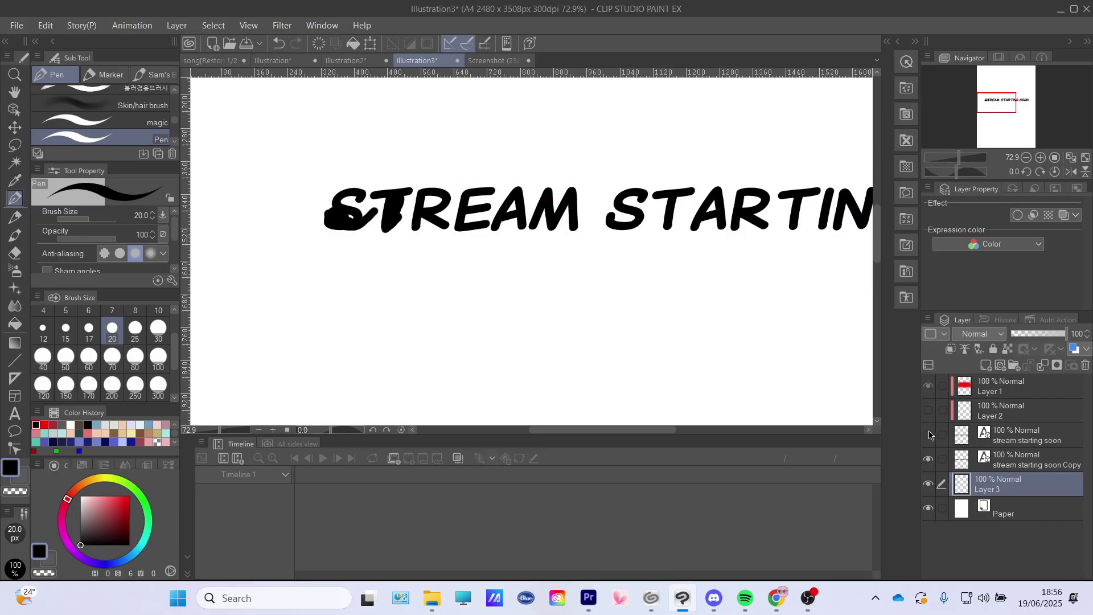
click(928, 459)
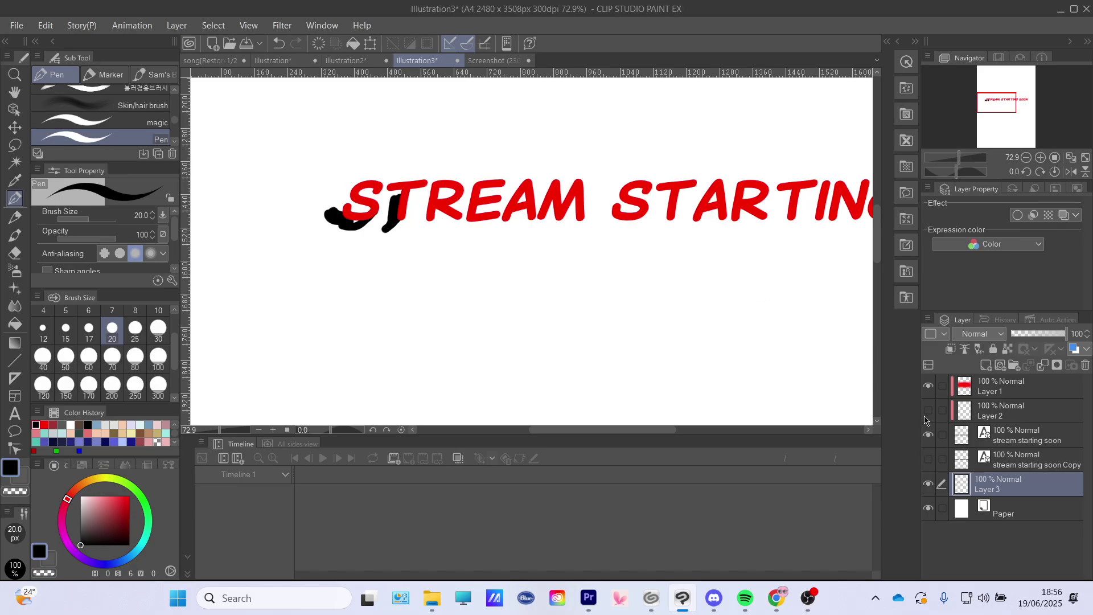
click(930, 487)
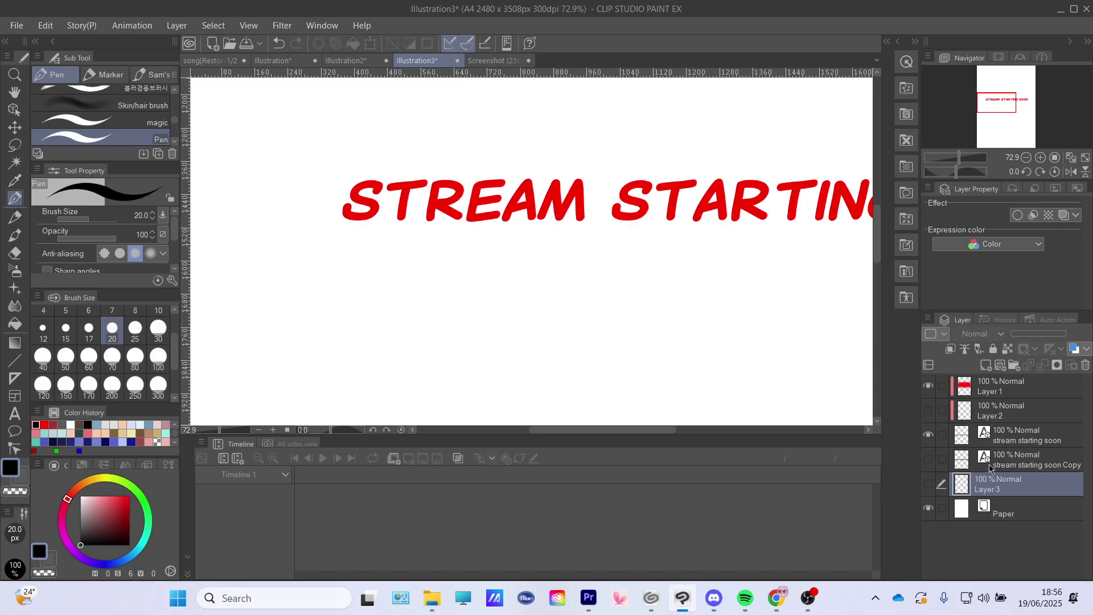
Add Layer 4 above the text layer and Layer 5 above the Copy layer
click(978, 434)
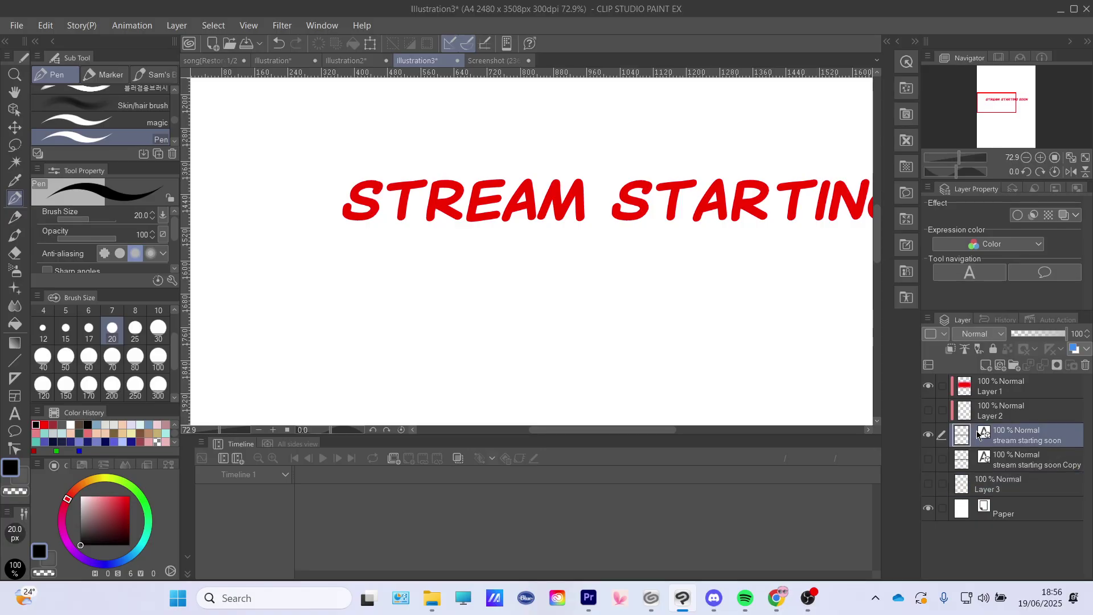
click(985, 365)
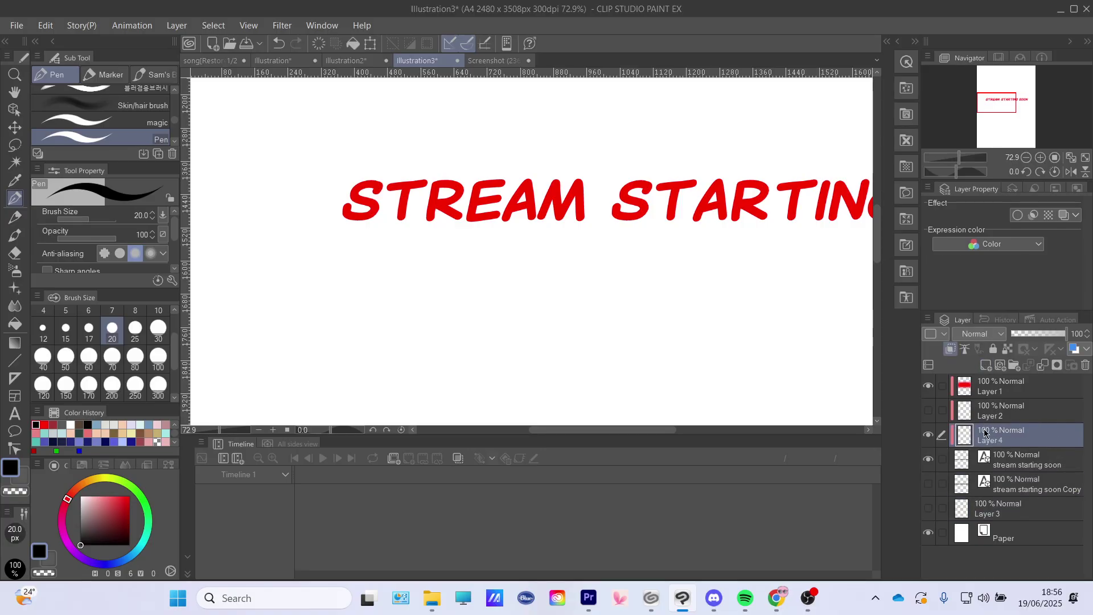
click(1003, 488)
click(985, 364)
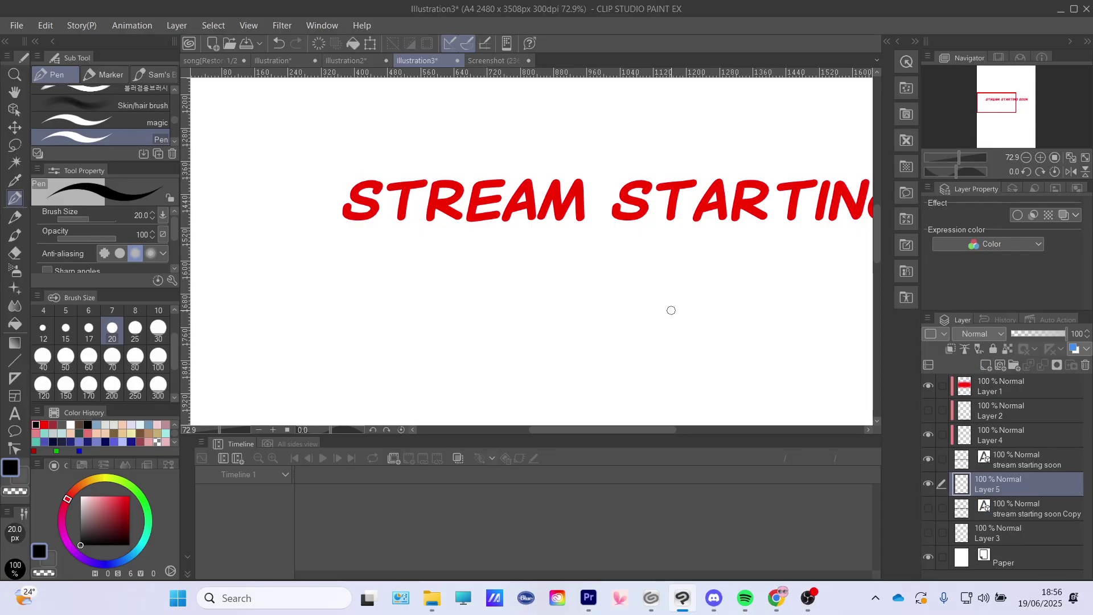
At brush size 30, draw a black outline around the T's top bar and stem
scroll(671, 310, up, 3)
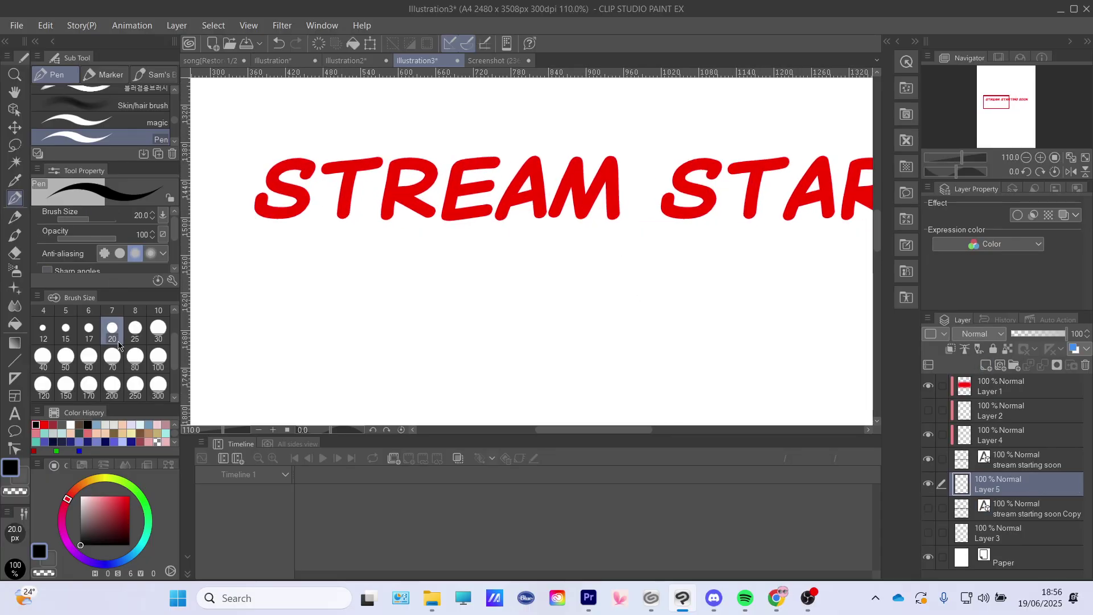
click(158, 357)
click(158, 329)
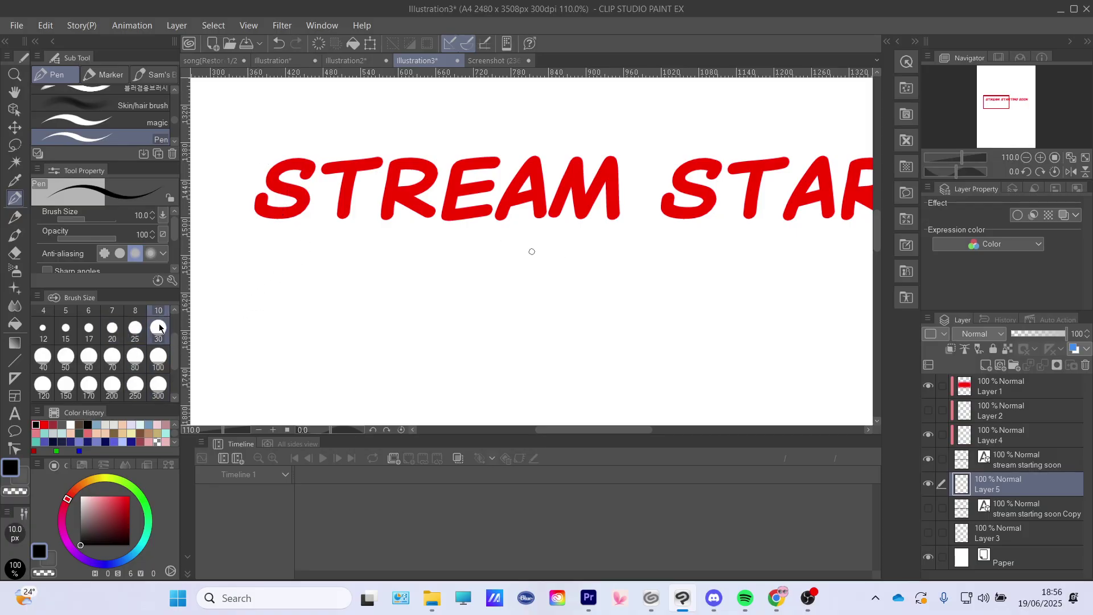
scroll(231, 169, up, 5)
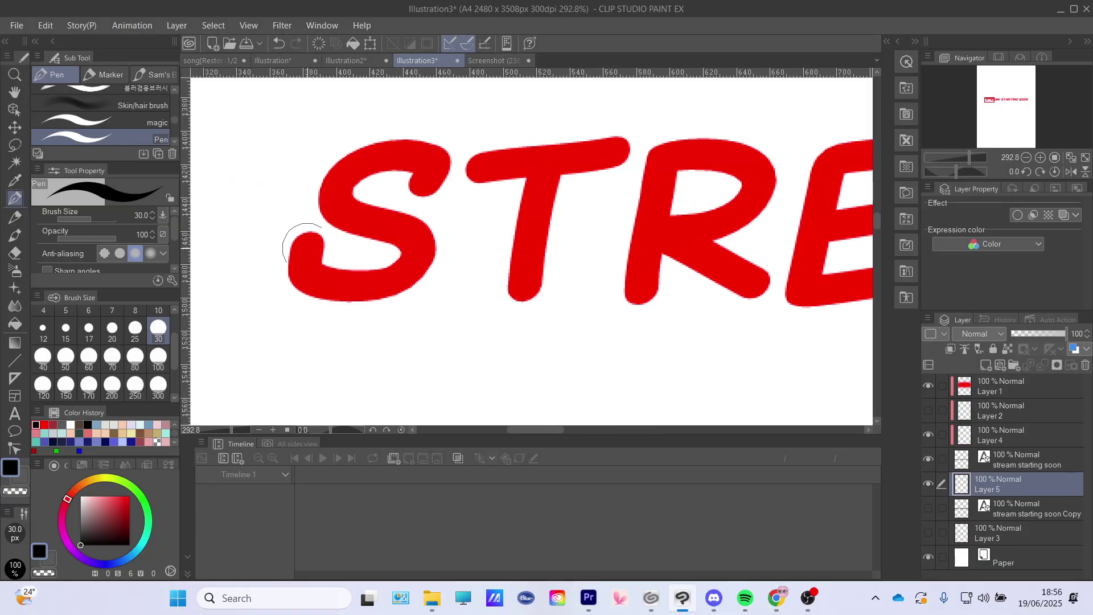
drag(480, 170, 620, 147)
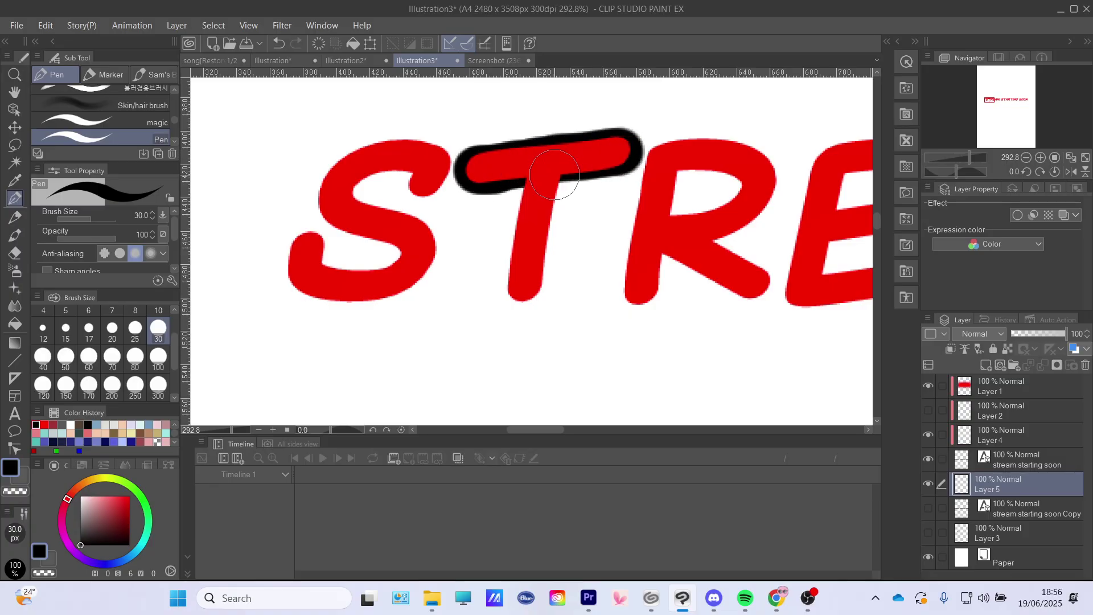
mouse_move(543, 190)
mouse_down()
mouse_move(546, 171)
mouse_move(510, 305)
mouse_move(535, 267)
mouse_move(547, 193)
mouse_move(509, 268)
mouse_move(515, 296)
mouse_move(529, 171)
mouse_up()
mouse_move(463, 170)
mouse_down()
mouse_move(598, 140)
mouse_move(632, 151)
mouse_move(549, 170)
mouse_move(541, 194)
mouse_up()
scroll(552, 215, down, 4)
scroll(553, 216, down, 2)
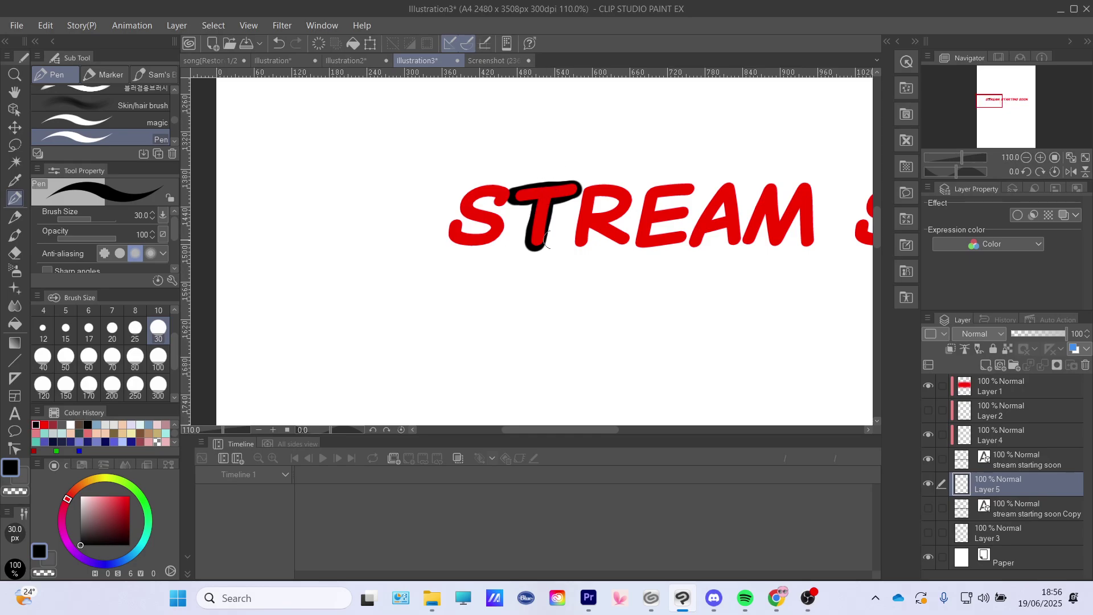
scroll(541, 216, up, 6)
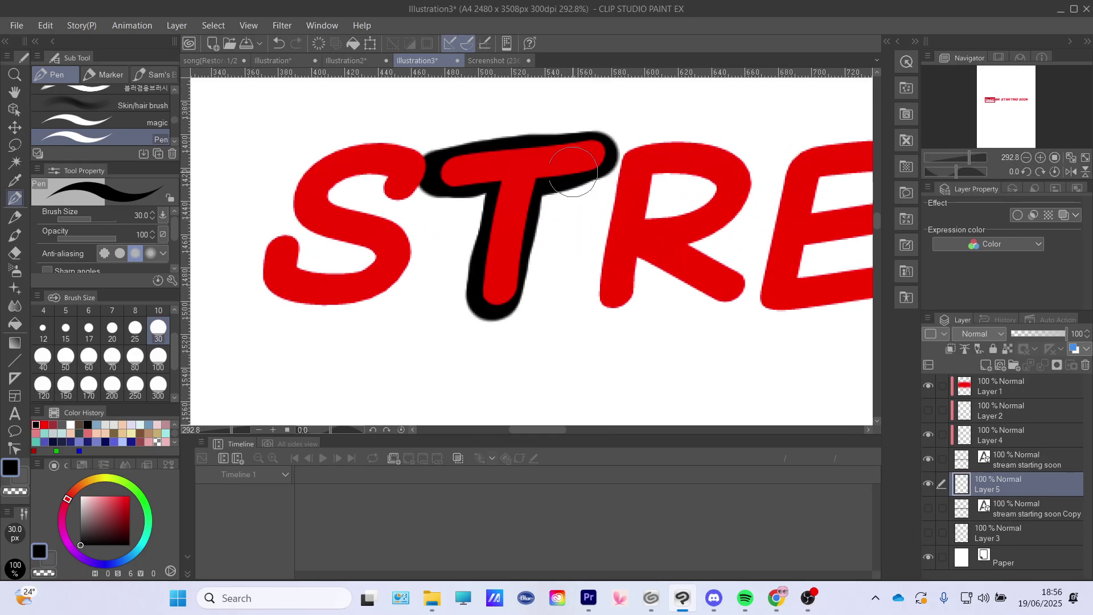
mouse_move(542, 171)
mouse_down()
mouse_move(495, 305)
mouse_move(475, 259)
mouse_move(495, 199)
mouse_move(435, 168)
mouse_move(564, 147)
mouse_move(606, 162)
mouse_move(547, 197)
mouse_up()
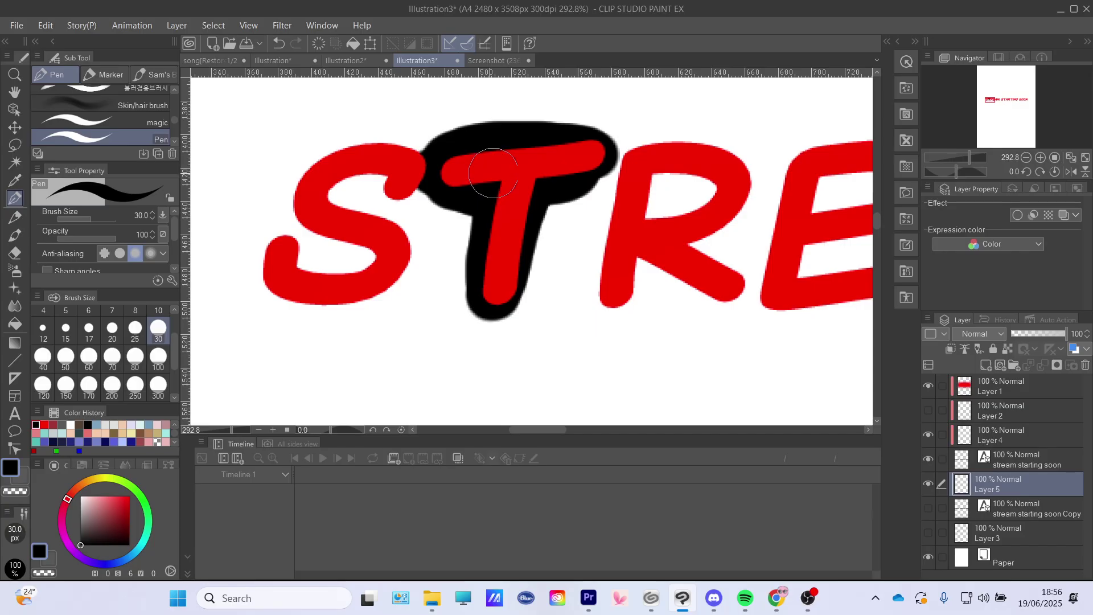
scroll(530, 205, down, 4)
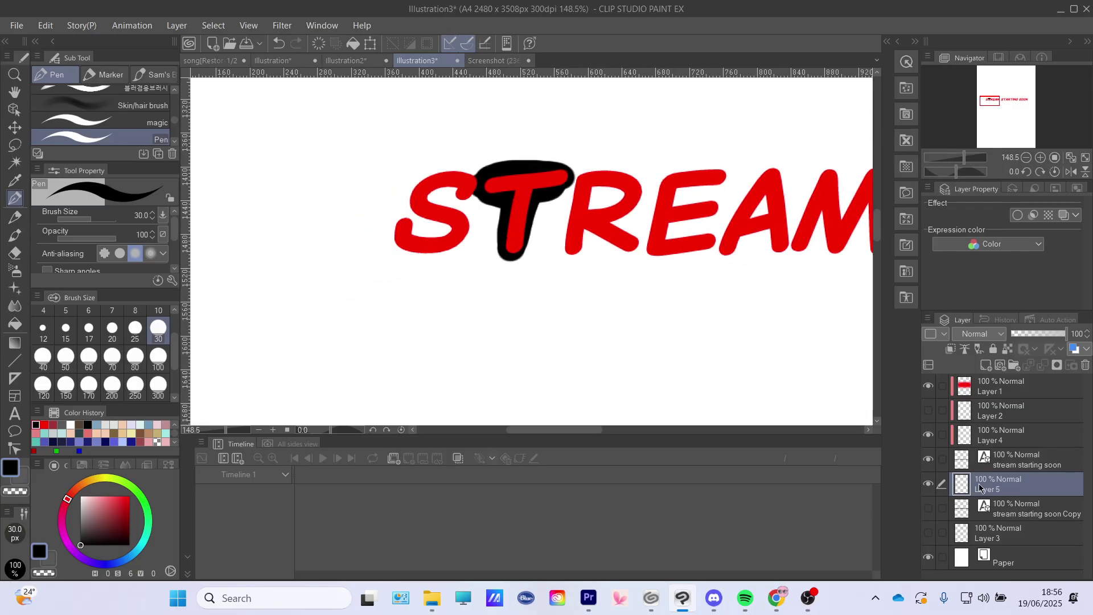
Hide Layer 5, select the 'stream starting soon' layer, and pan to show the whole title
click(929, 485)
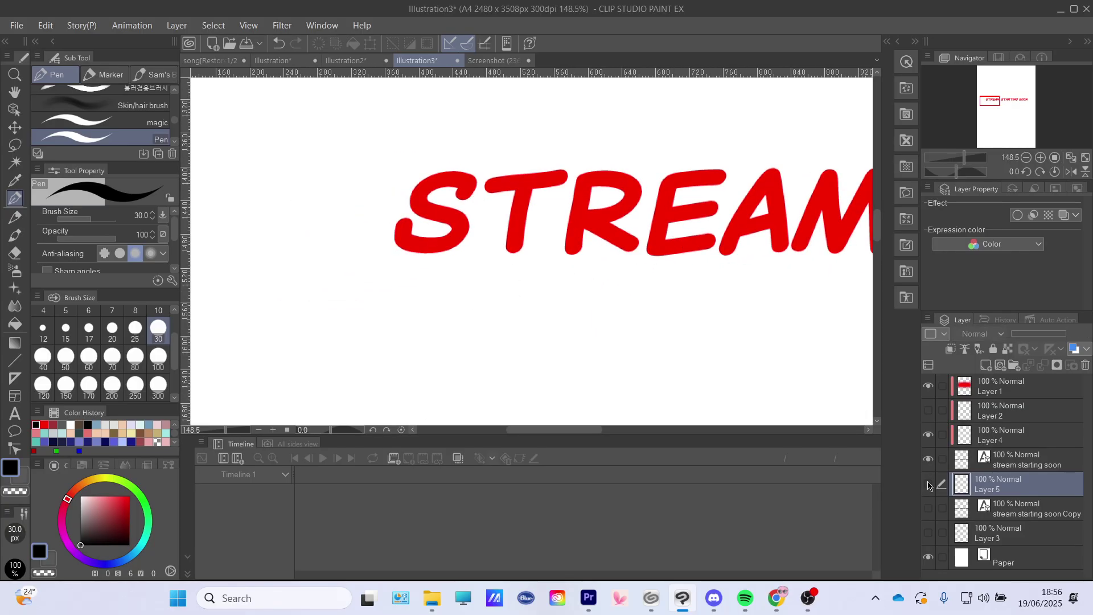
click(1018, 464)
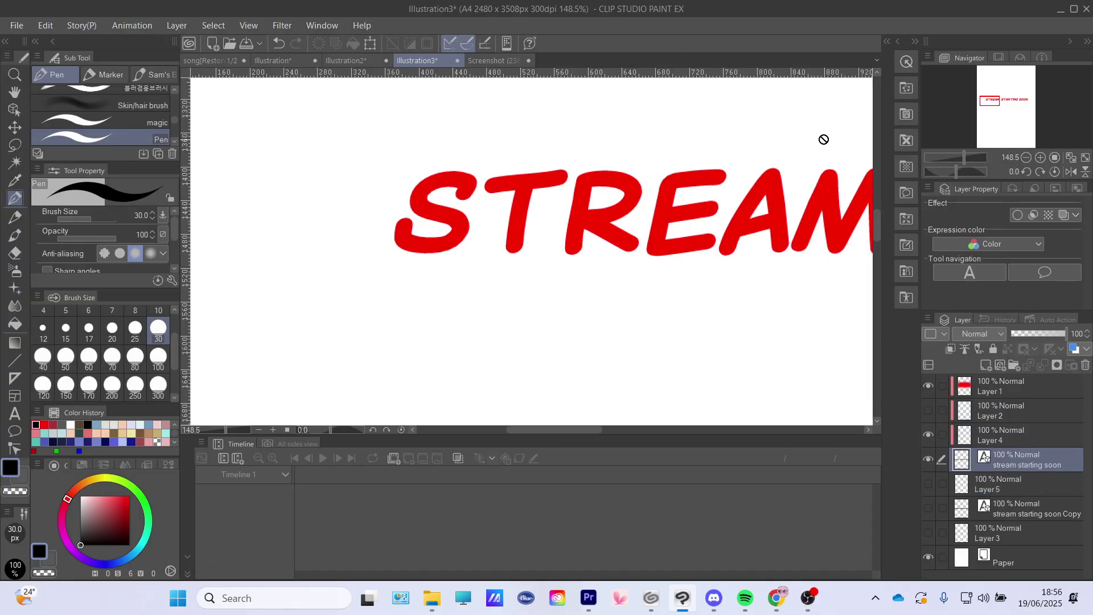
scroll(824, 140, down, 5)
drag(994, 114, 1037, 95)
scroll(1022, 109, down, 1)
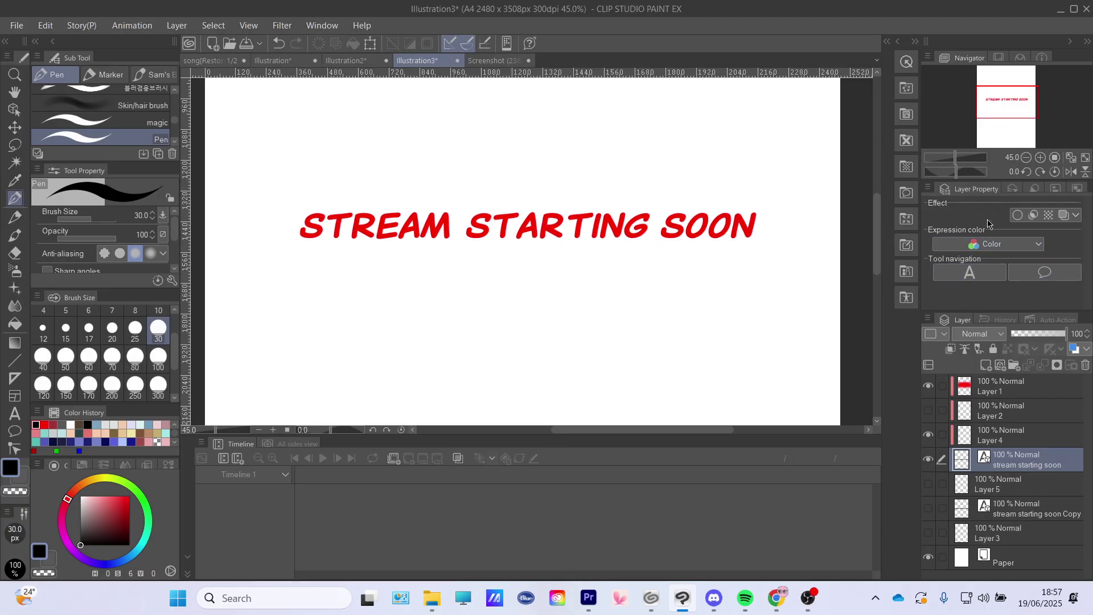
click(808, 598)
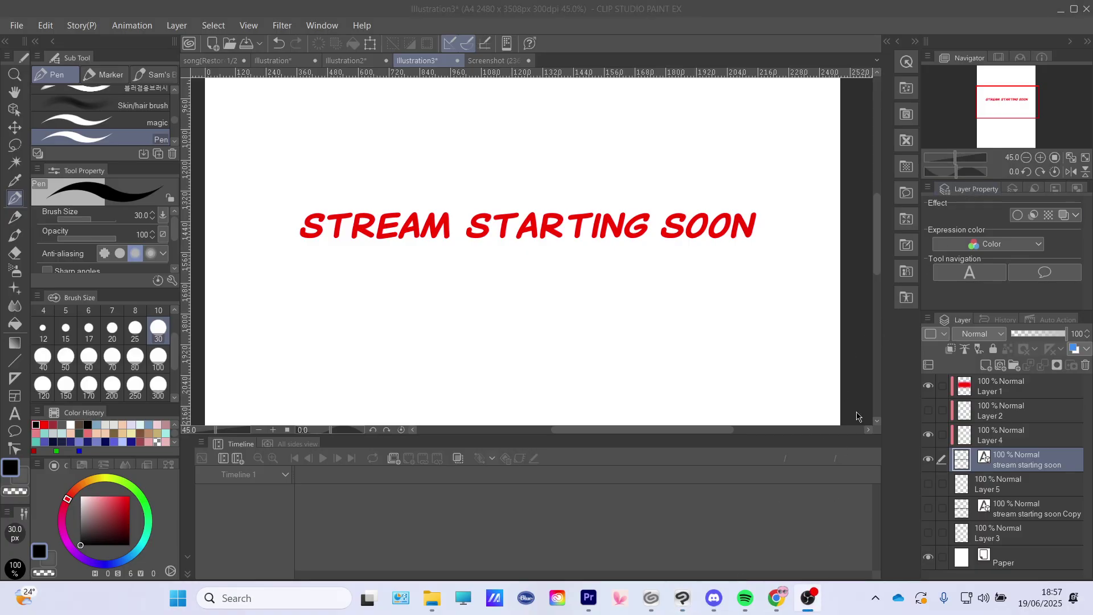
click(1034, 303)
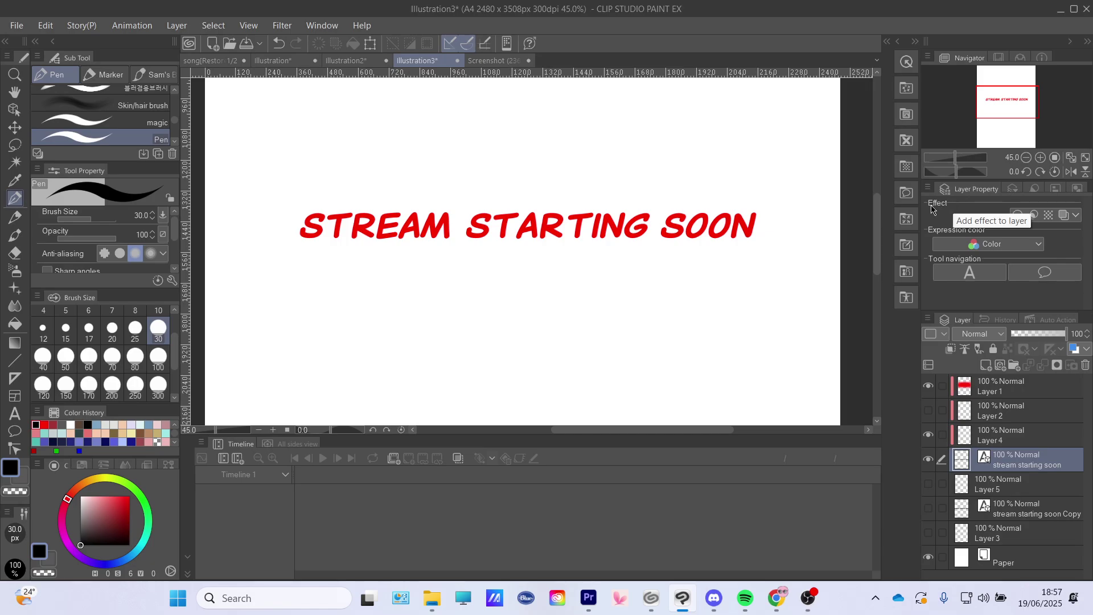
Enable a Watercolor border effect with Area 10.0, adjusting darkness and opacity
click(1017, 217)
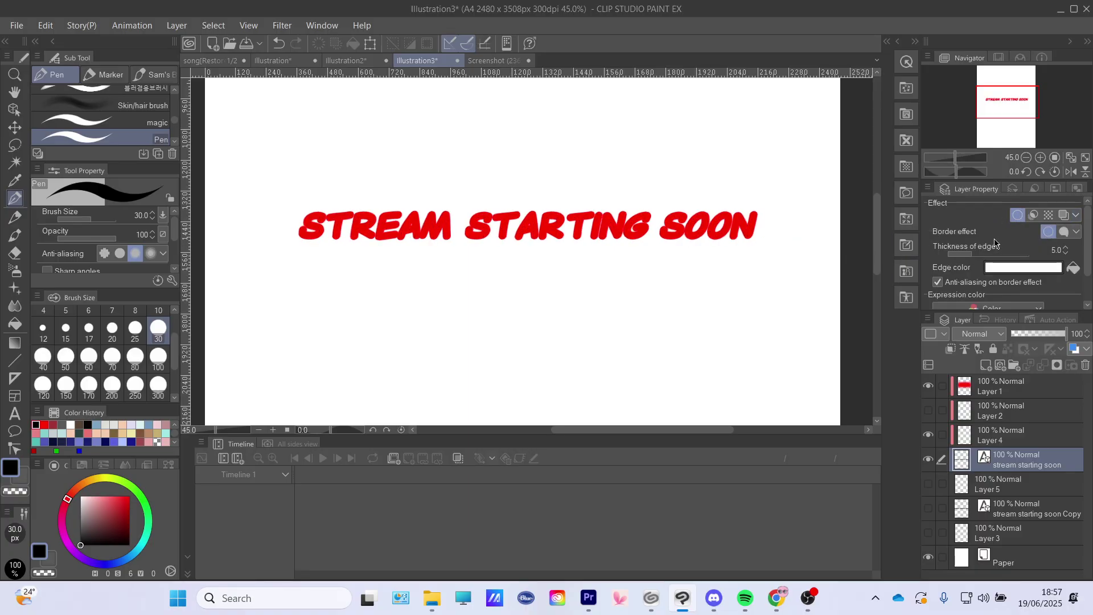
click(1064, 231)
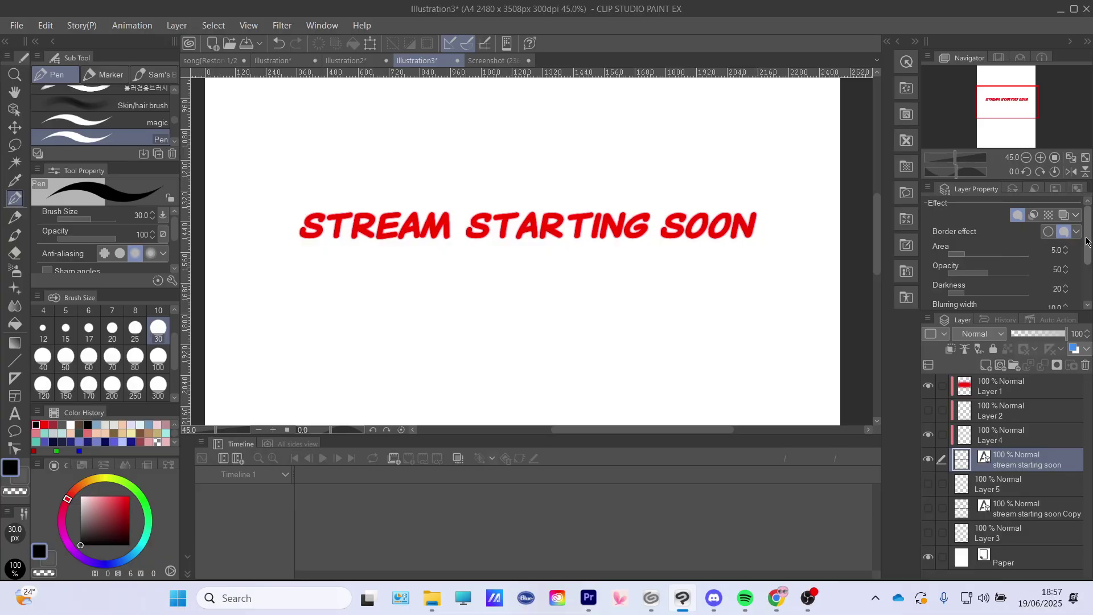
click(947, 255)
drag(964, 253, 988, 254)
scroll(1073, 271, down, 3)
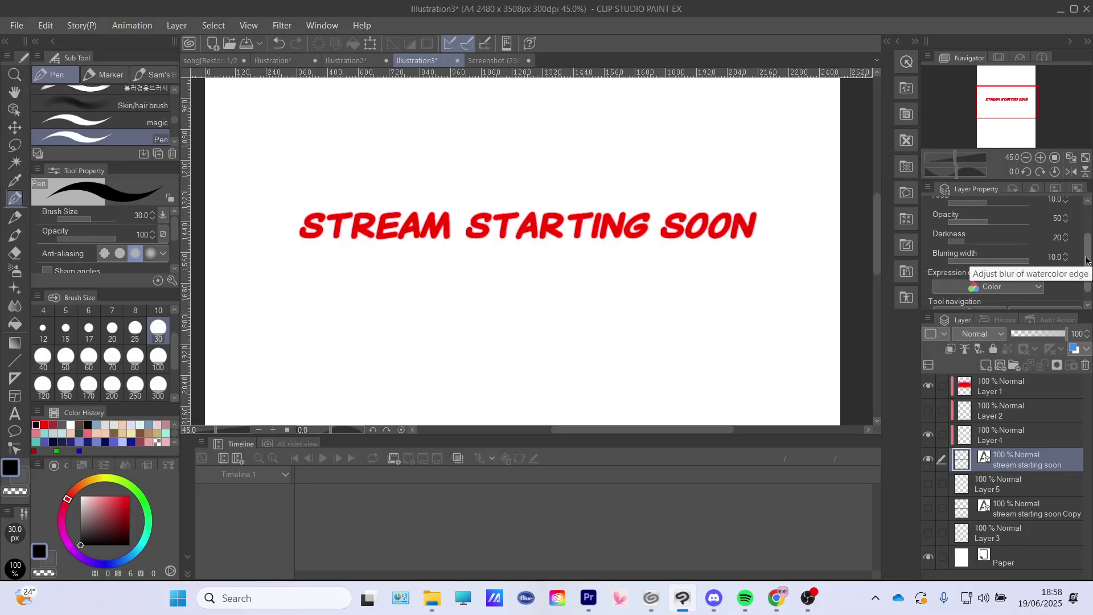
scroll(993, 249, up, 1)
drag(963, 250, 1090, 219)
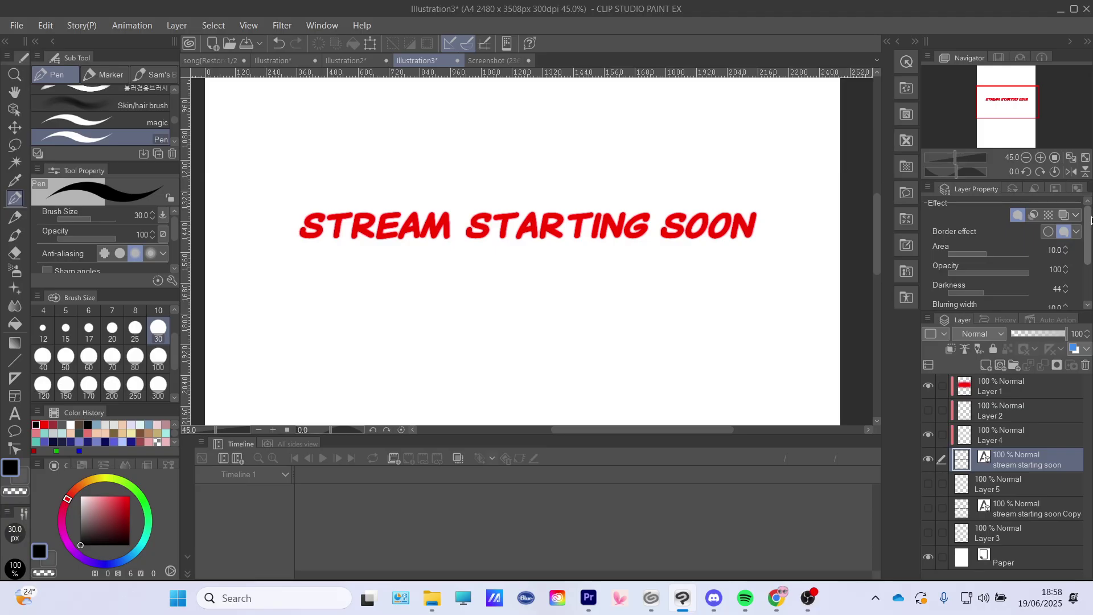
Switch the border to a black Edge with thickness about 6
click(1048, 233)
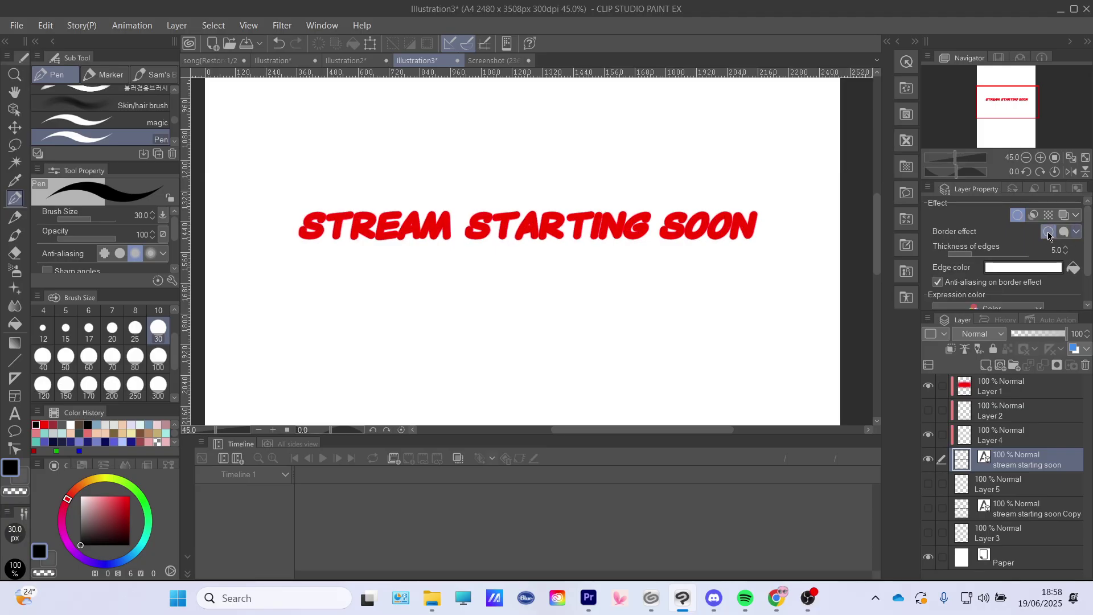
click(1019, 268)
drag(522, 317, 388, 394)
click(706, 196)
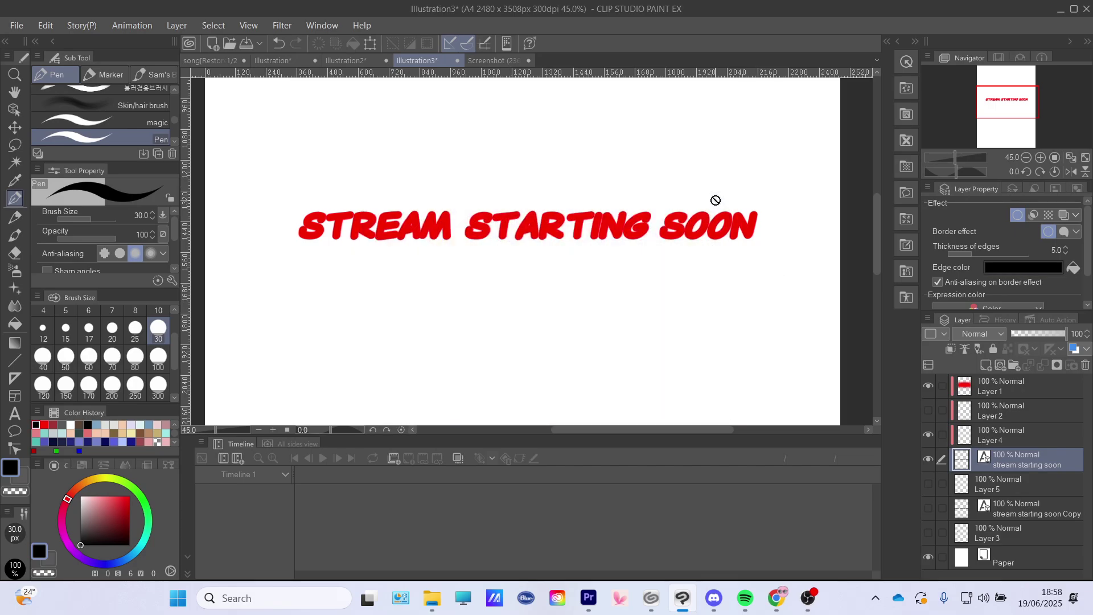
scroll(977, 271, down, 1)
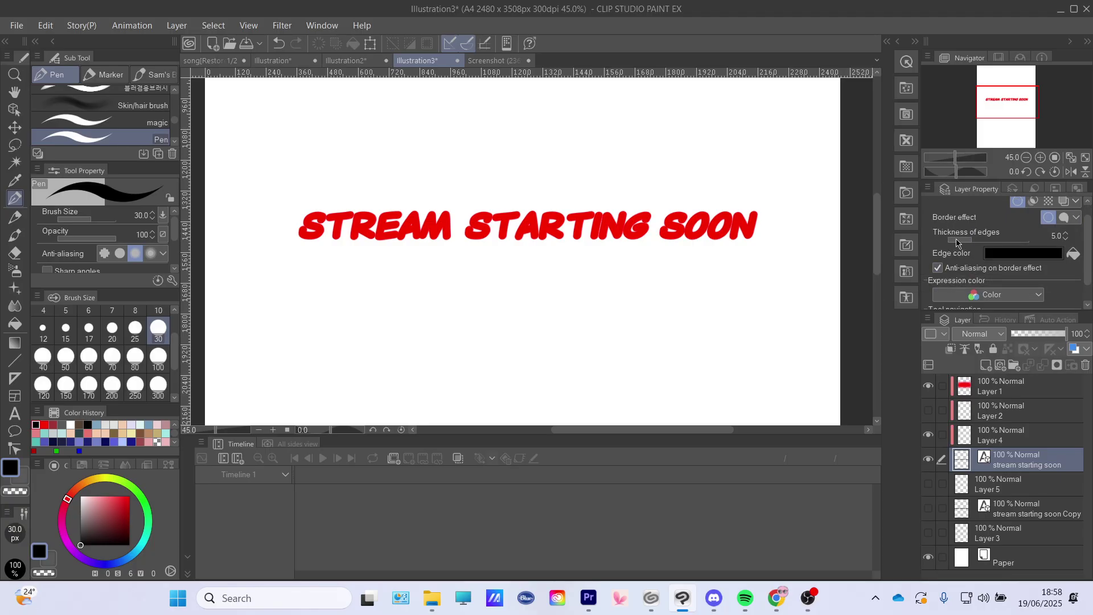
drag(971, 242, 972, 242)
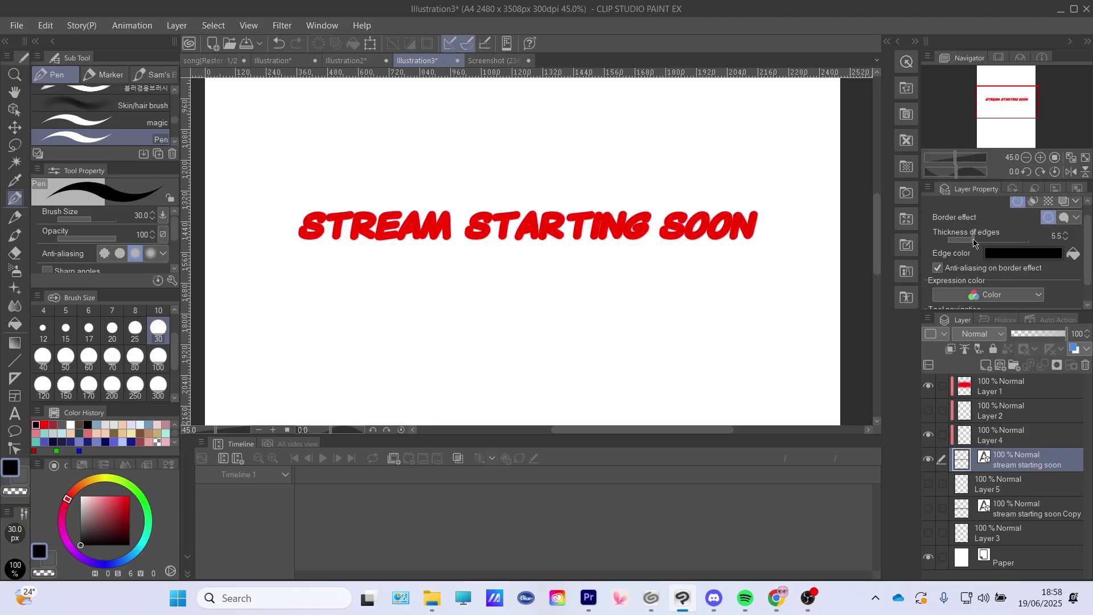
click(807, 597)
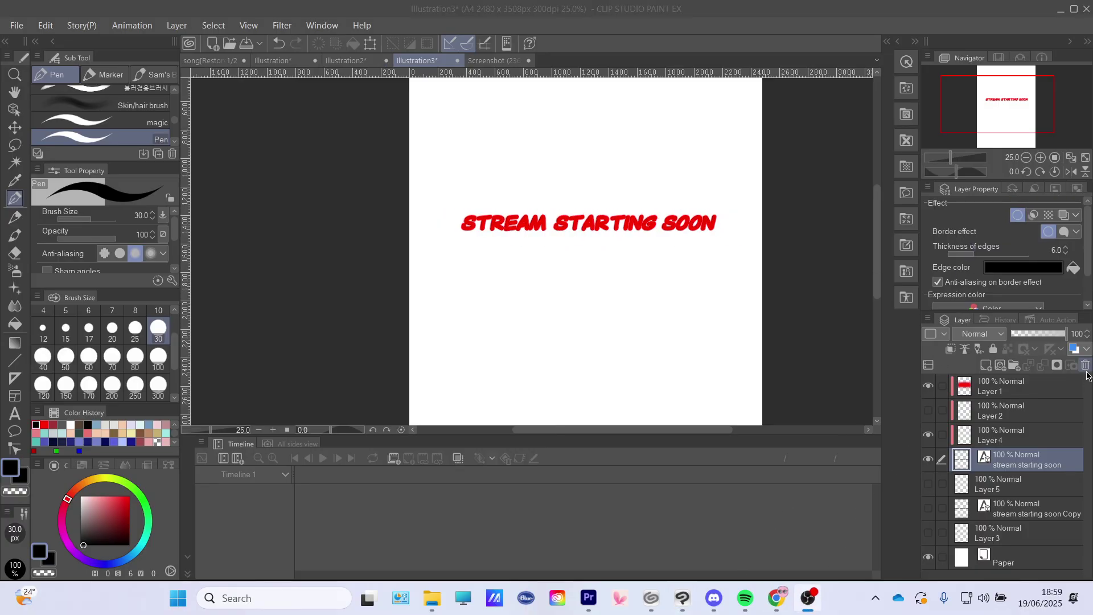
Cancel the layer deletion and hide Layer 1 so the title shows black
click(1086, 366)
click(633, 229)
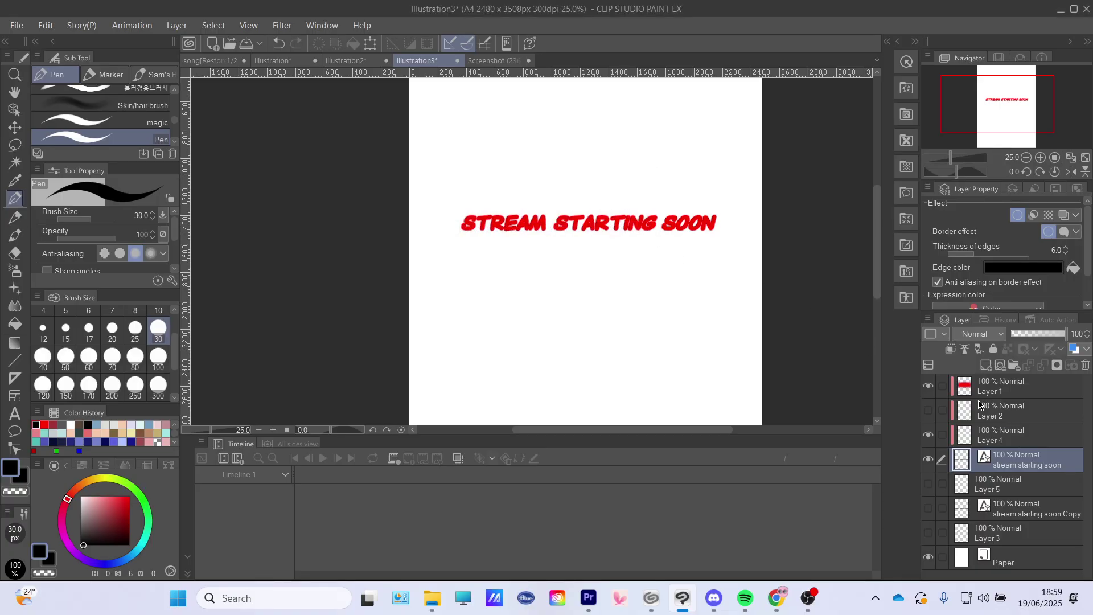
click(929, 387)
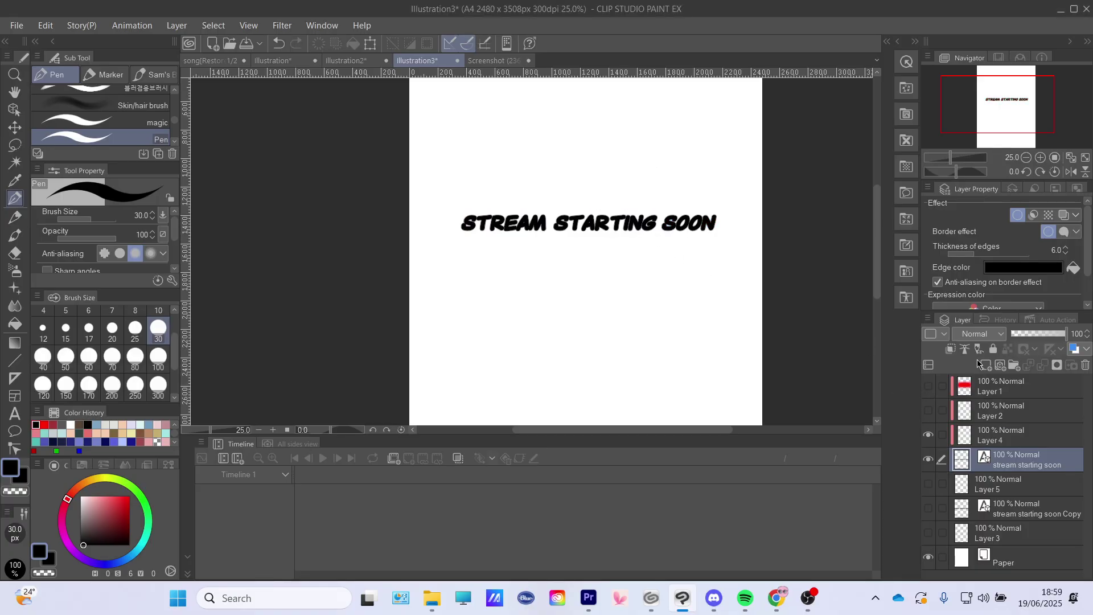
Change the Edge color to bright blue (002AFF)
click(1001, 270)
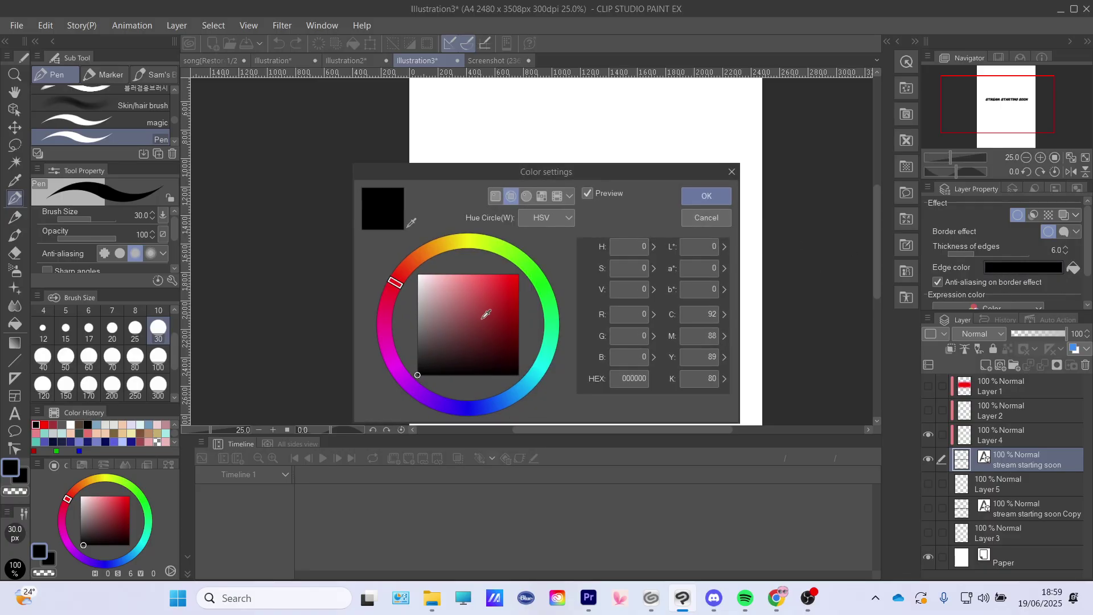
drag(471, 412, 483, 411)
click(515, 276)
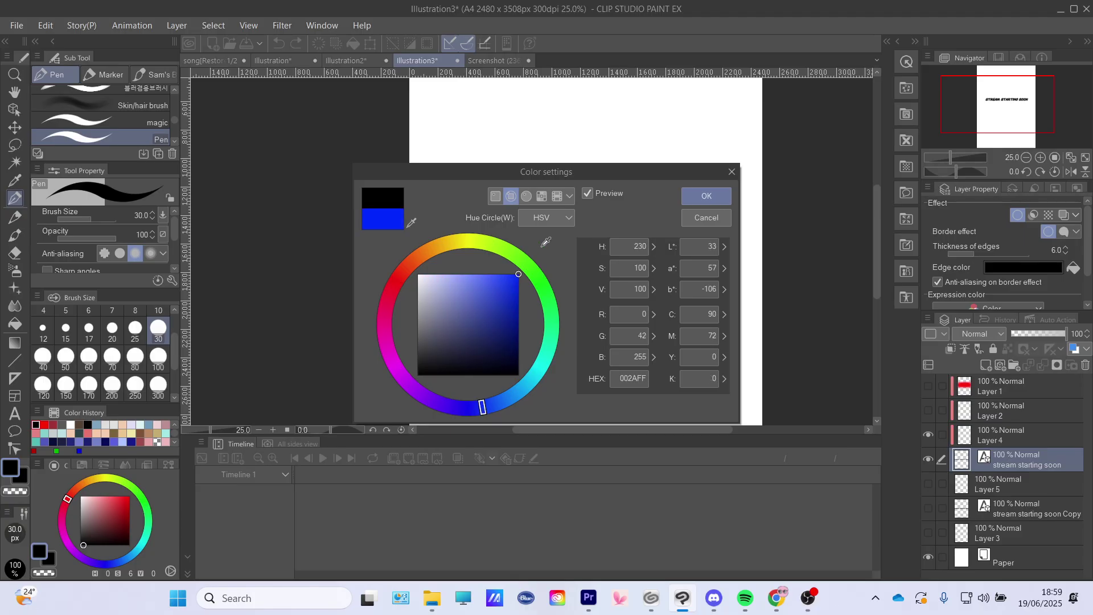
click(705, 195)
scroll(683, 253, up, 2)
scroll(755, 190, up, 5)
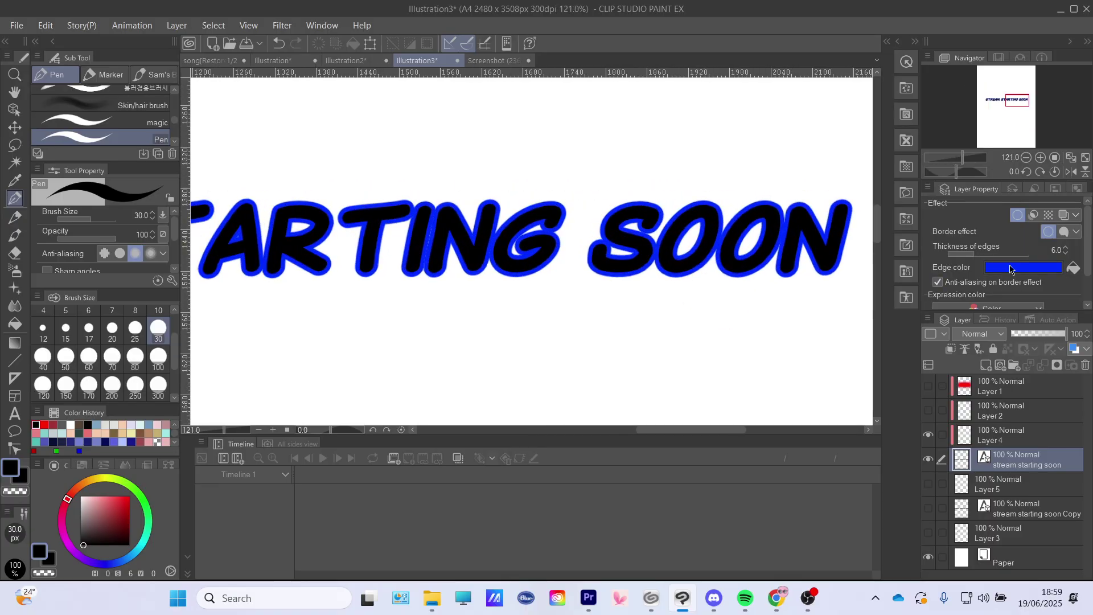
Raise the title's blue edge thickness to 21.1, then zoom out to view the bold outline
mouse_move(972, 255)
mouse_down()
mouse_move(1028, 255)
mouse_move(977, 255)
mouse_move(993, 254)
mouse_up()
scroll(549, 268, down, 5)
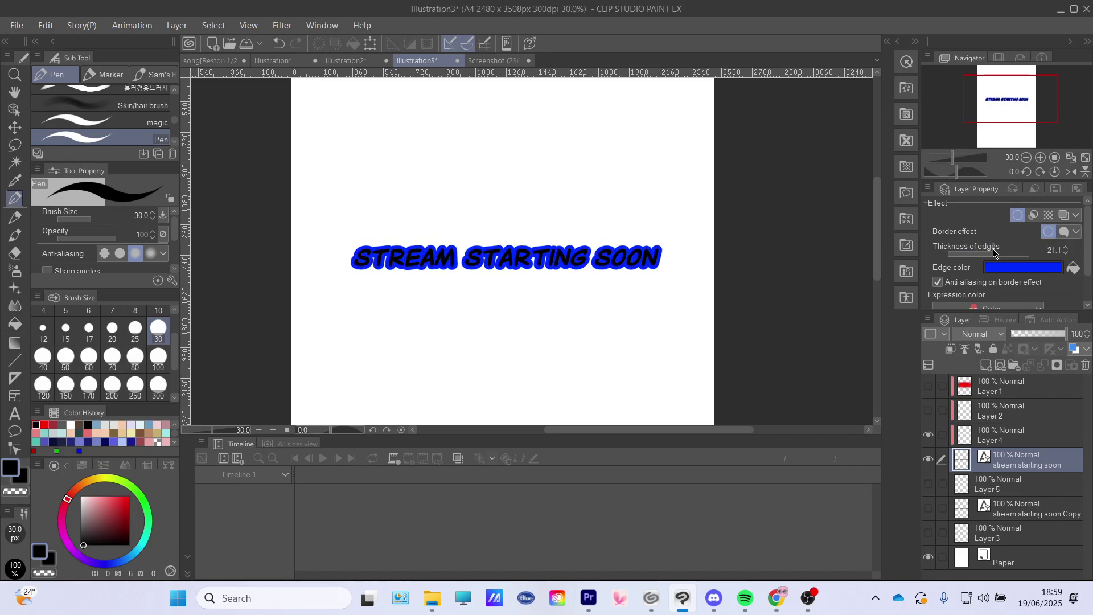
scroll(336, 254, up, 8)
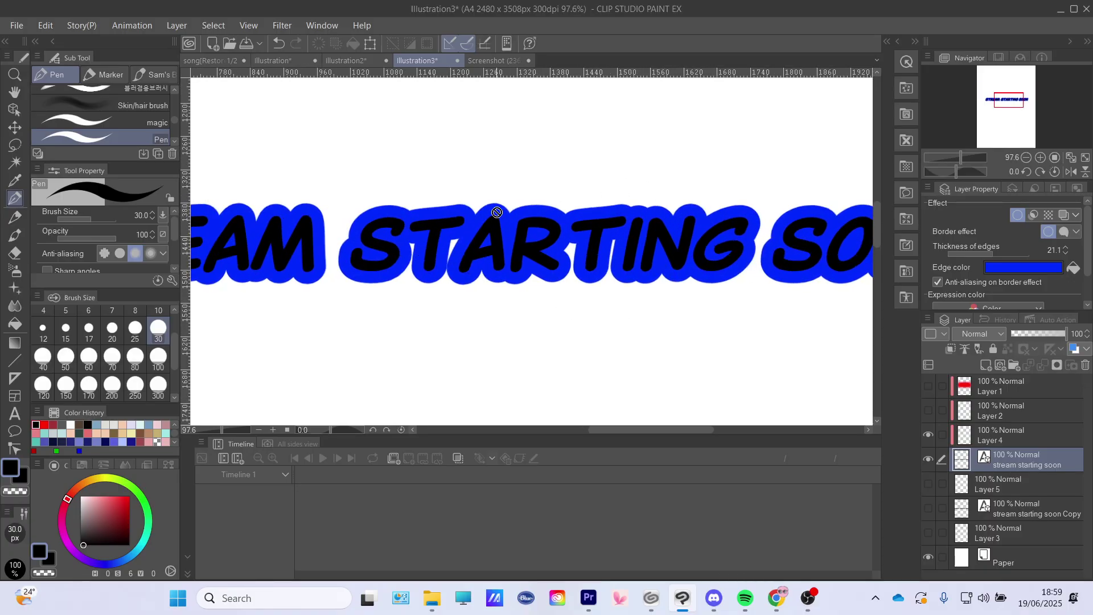
scroll(501, 233, down, 3)
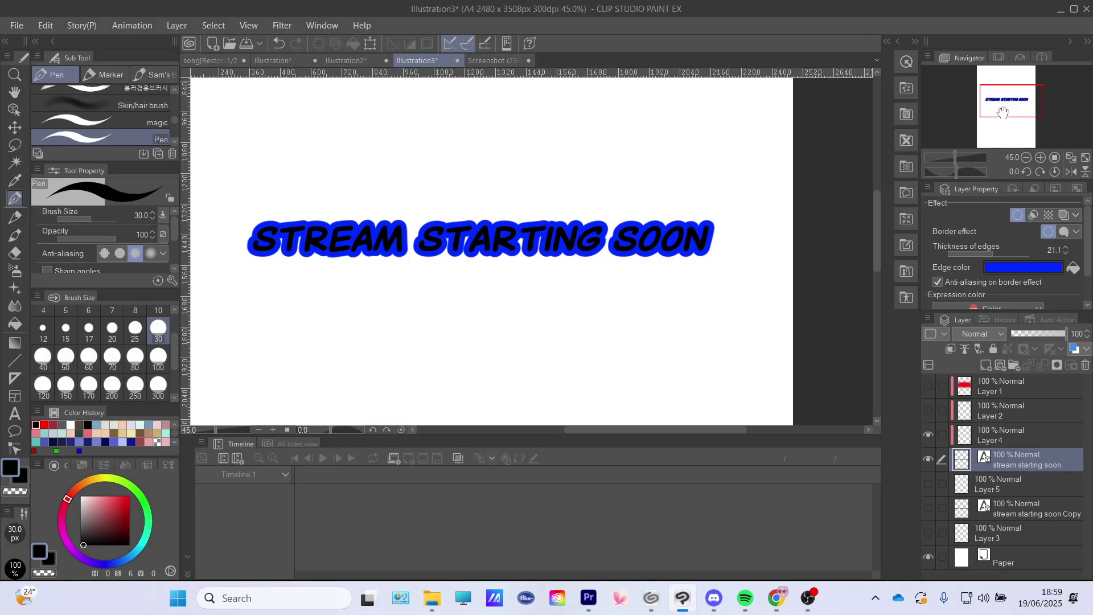
drag(1002, 112, 999, 112)
scroll(518, 203, down, 2)
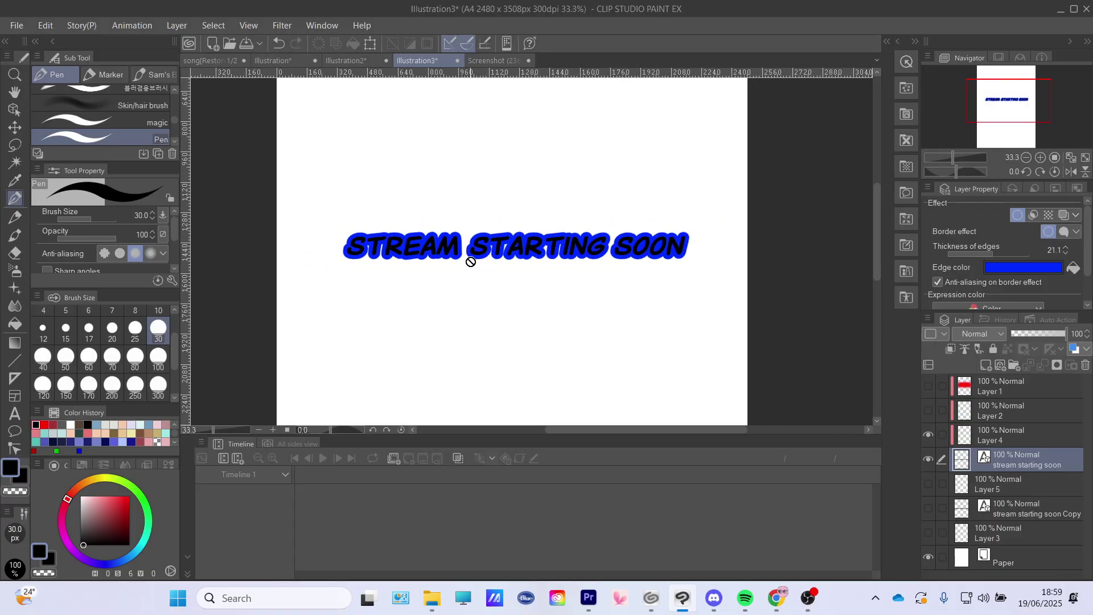